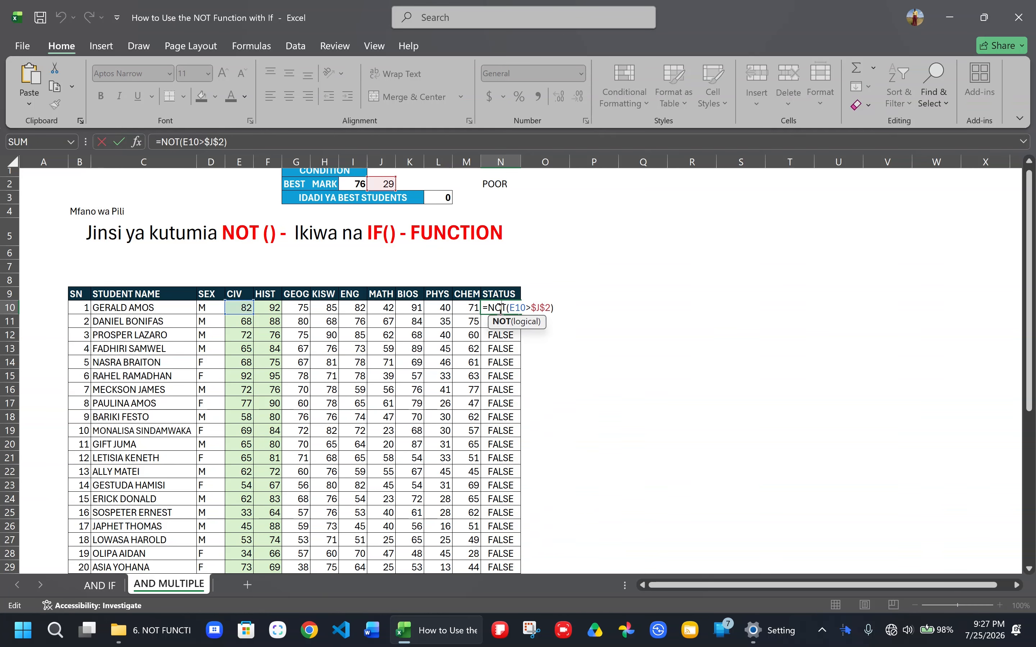
Extend the NOT formula in the first student's STATUS cell with the outcomes "BEST" and "POOR".
text(,"BEST","POOR"))
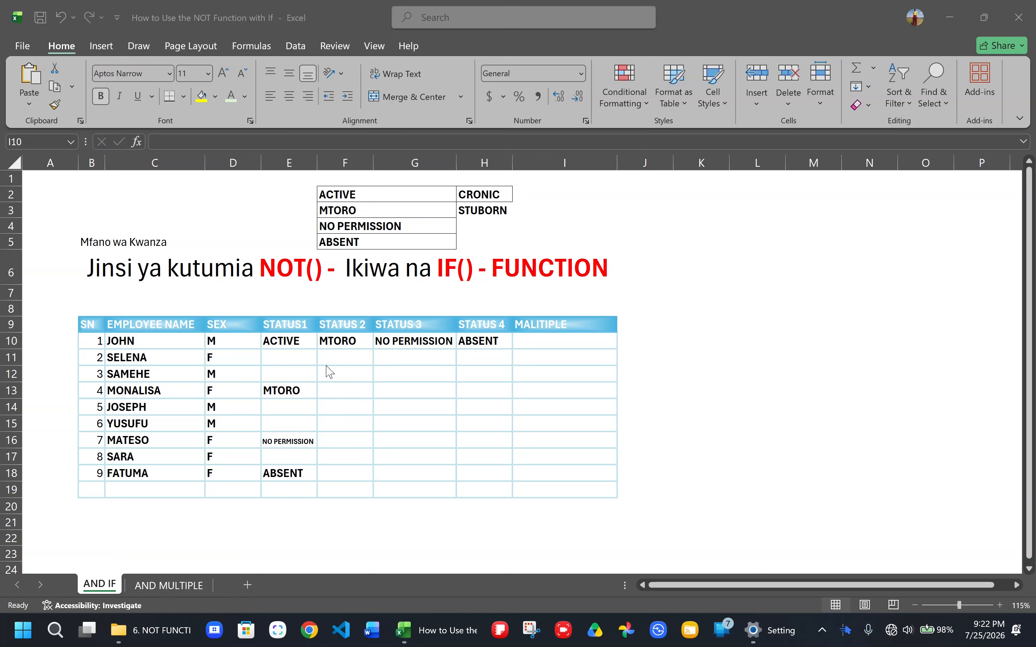
drag(281, 335, 396, 342)
click(286, 339)
drag(287, 339, 476, 340)
drag(302, 341, 298, 477)
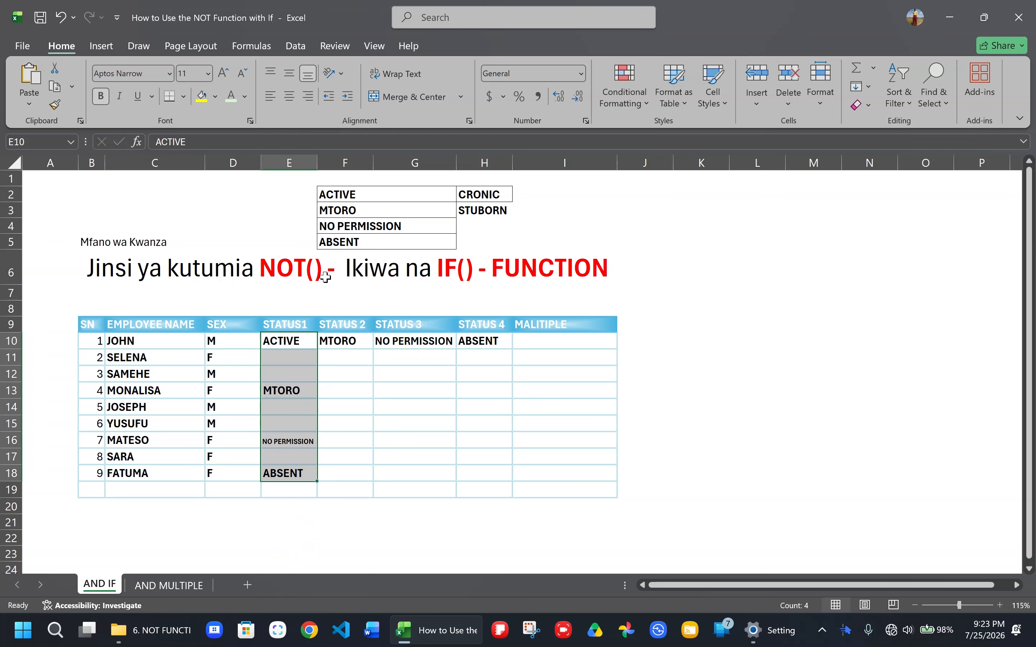
Start a NOT formula in I10 that tests whether E10 equals the absolute reference $F$2.
click(542, 345)
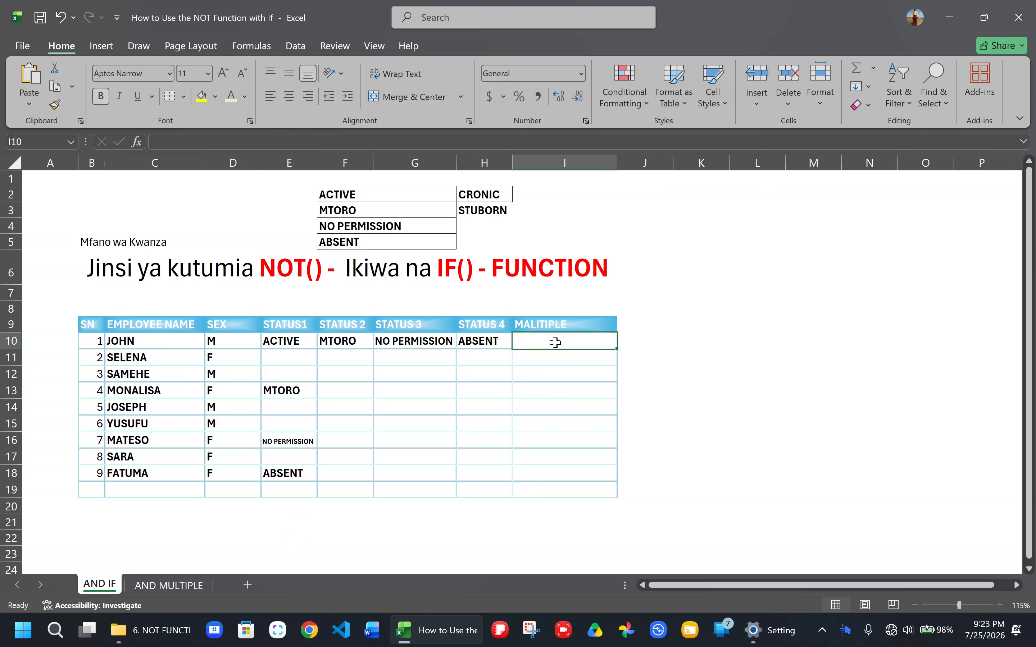
click(536, 339)
text(=NOT()
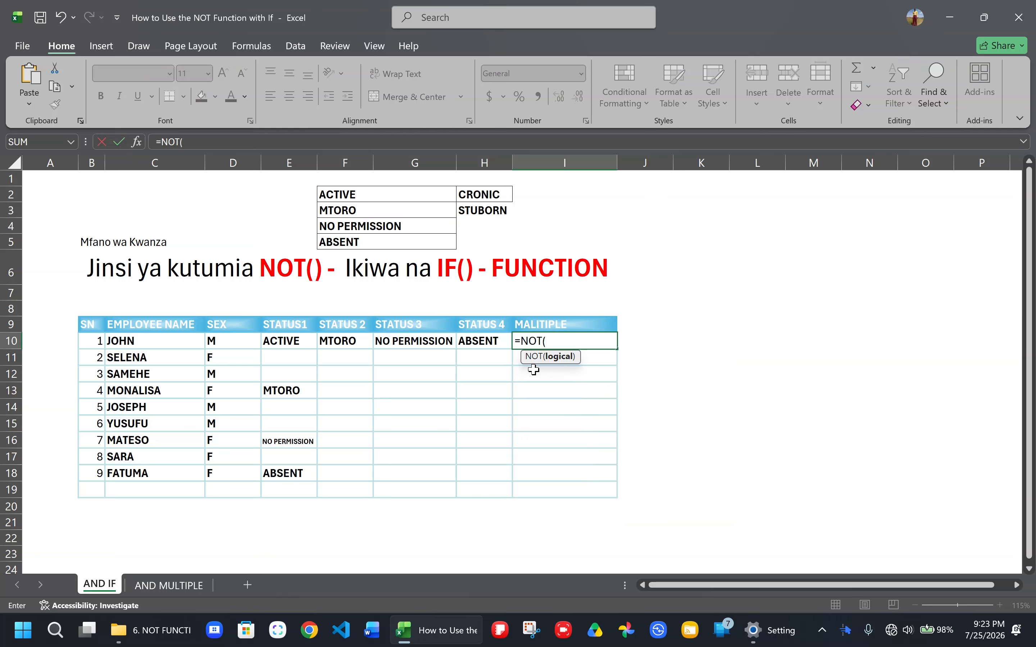
click(292, 346)
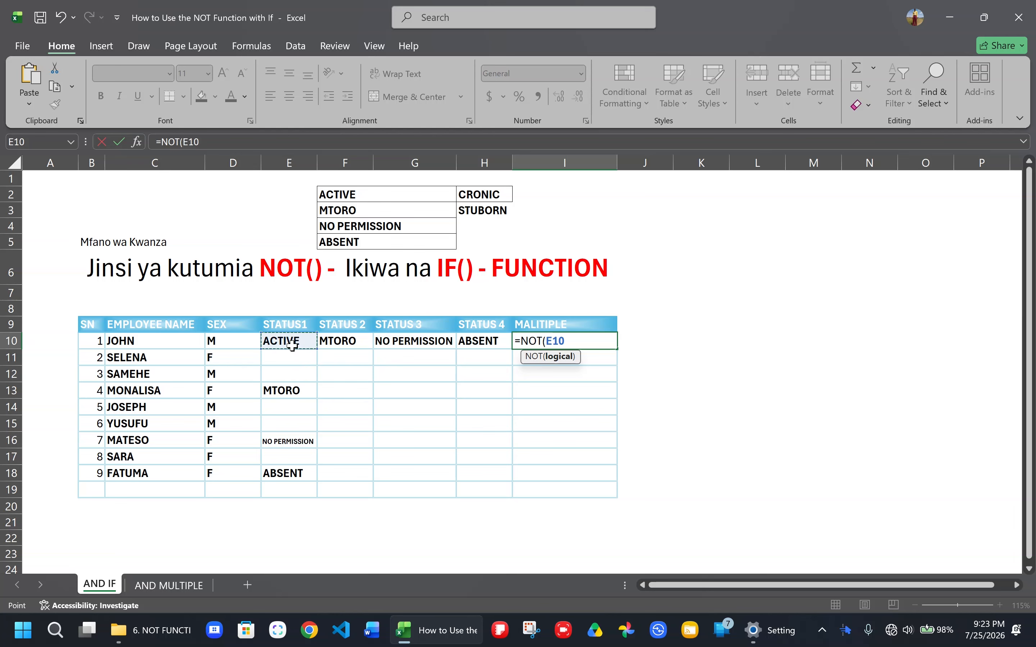
text(=)
click(338, 196)
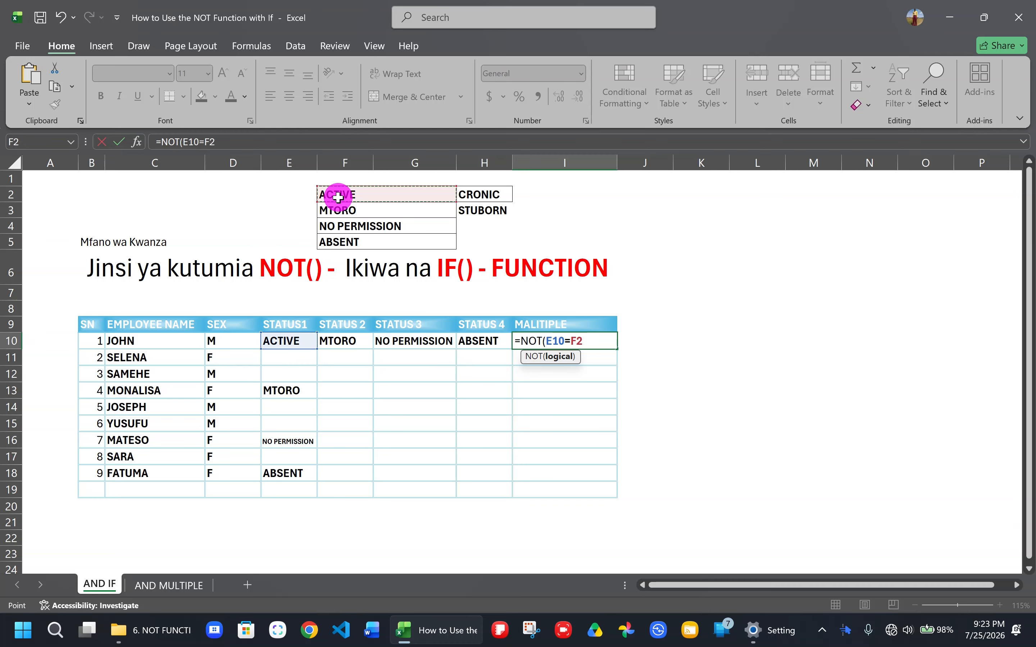
key(F4)
text(,)
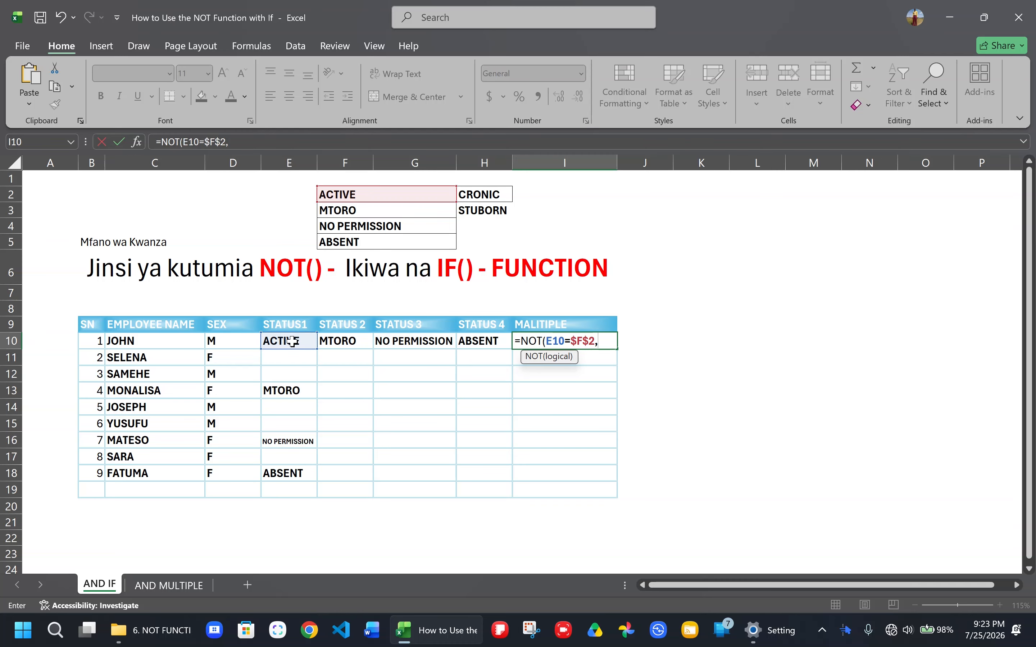
click(293, 342)
text(=)
key(BackSpace)
key(BackSpace)
key(BackSpace)
key(BackSpace)
key(BackSpace)
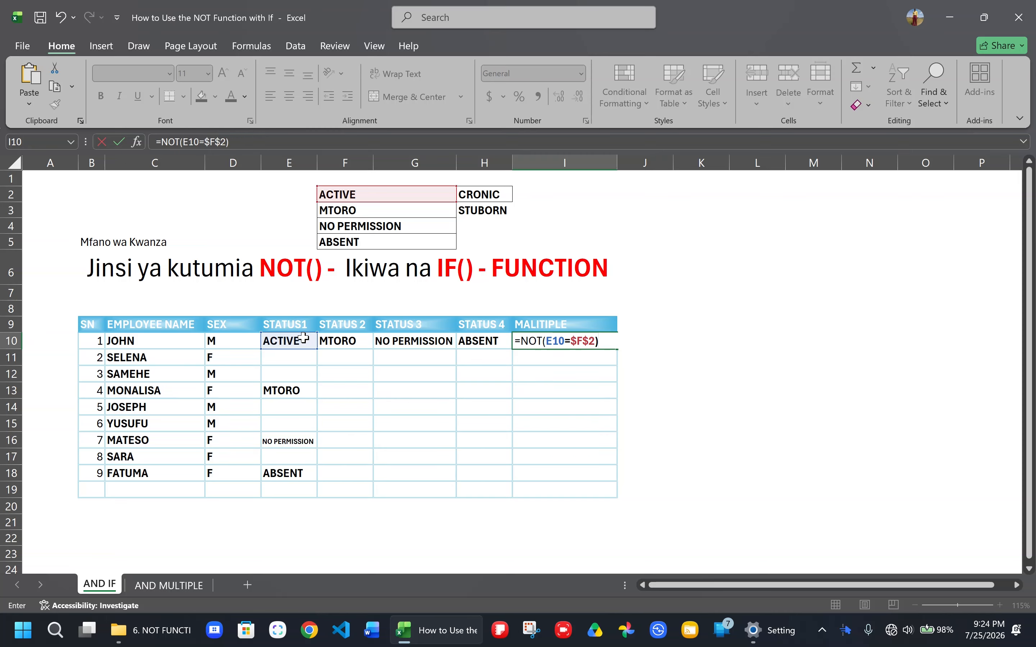
Complete the formula =NOT(E10=$F$2) in I10 and fill it down through I18.
key(ctrl+Return)
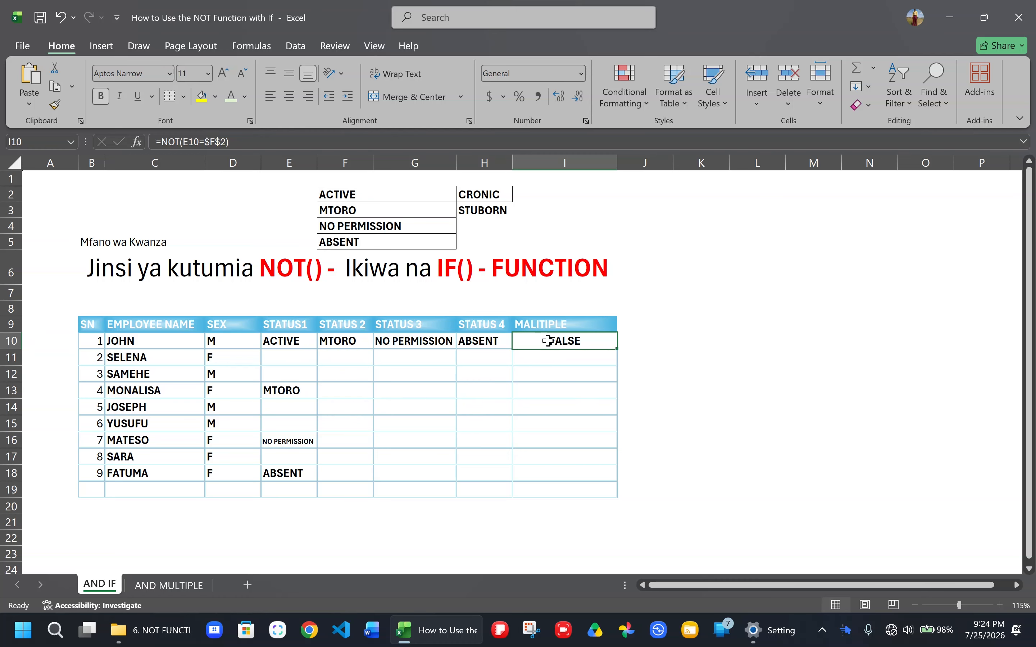
drag(607, 342, 611, 484)
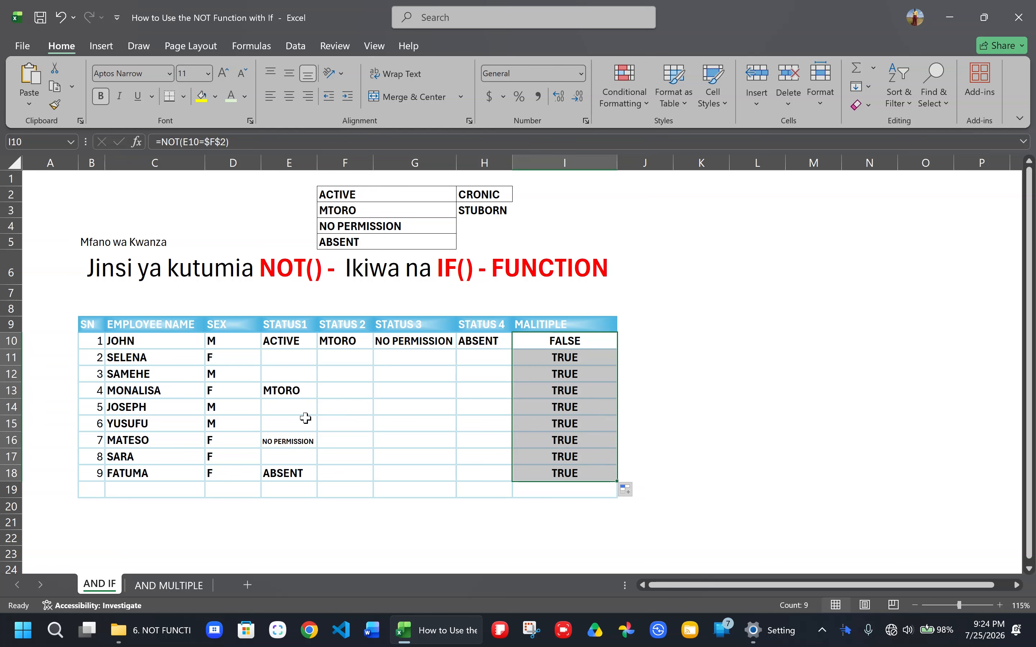
Enter ACTIVE as the STATUS1 value in cells E15 and E12.
click(294, 420)
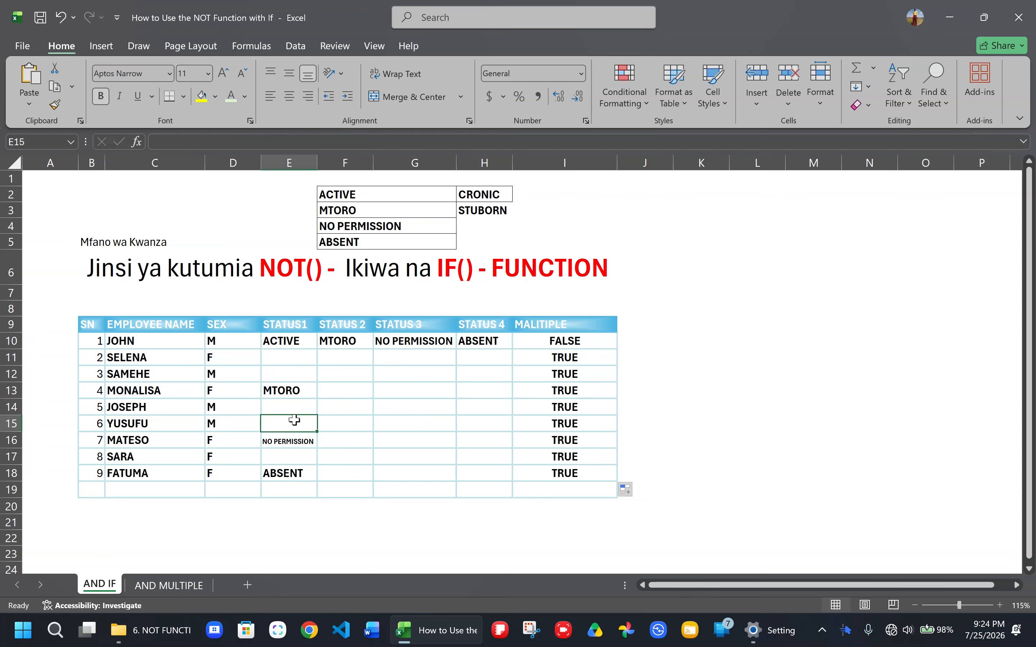
text(AC)
key(Return)
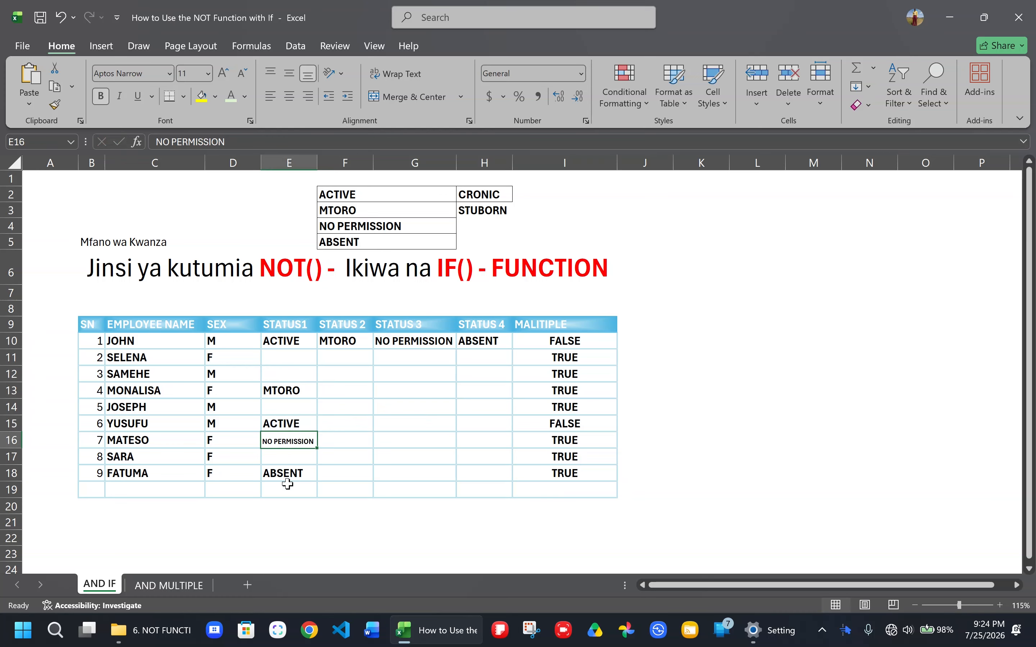
double_click(291, 373)
text(ACTIVE)
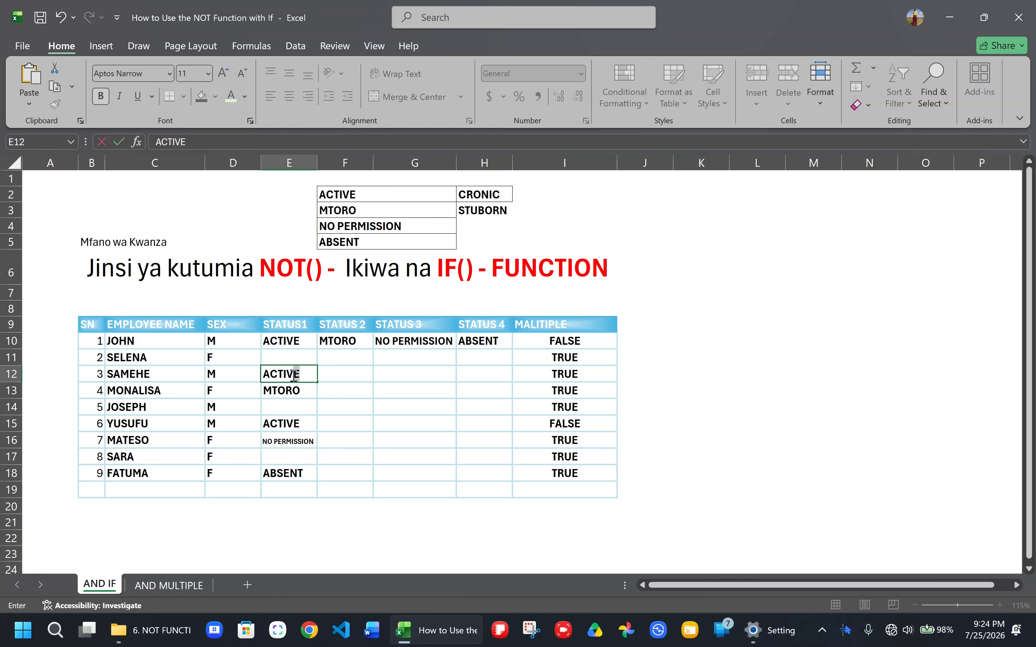
key(Return)
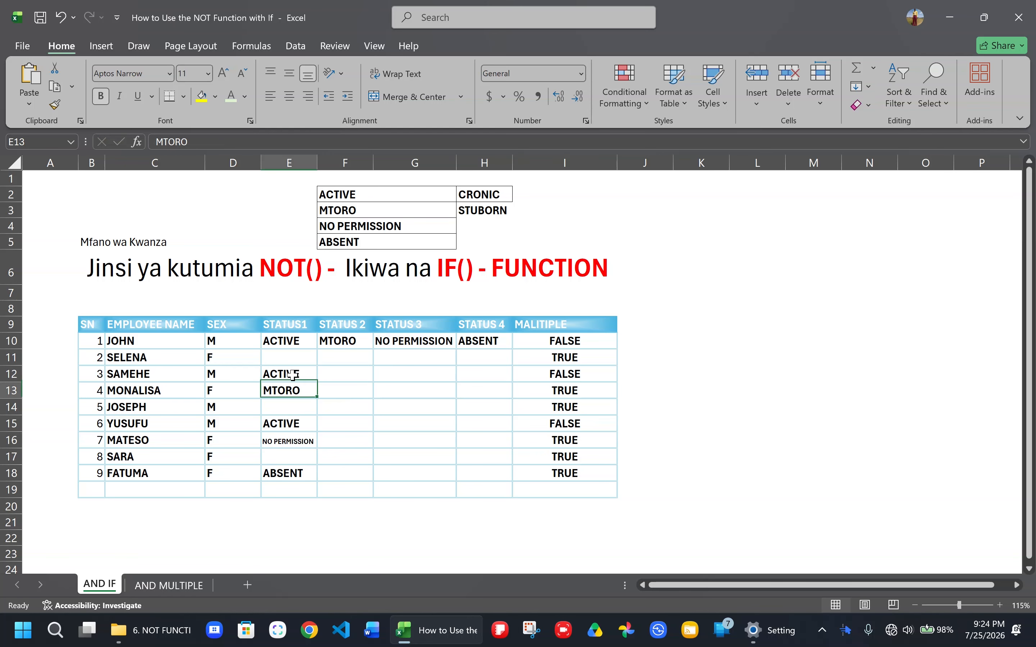
click(290, 409)
text(MTO)
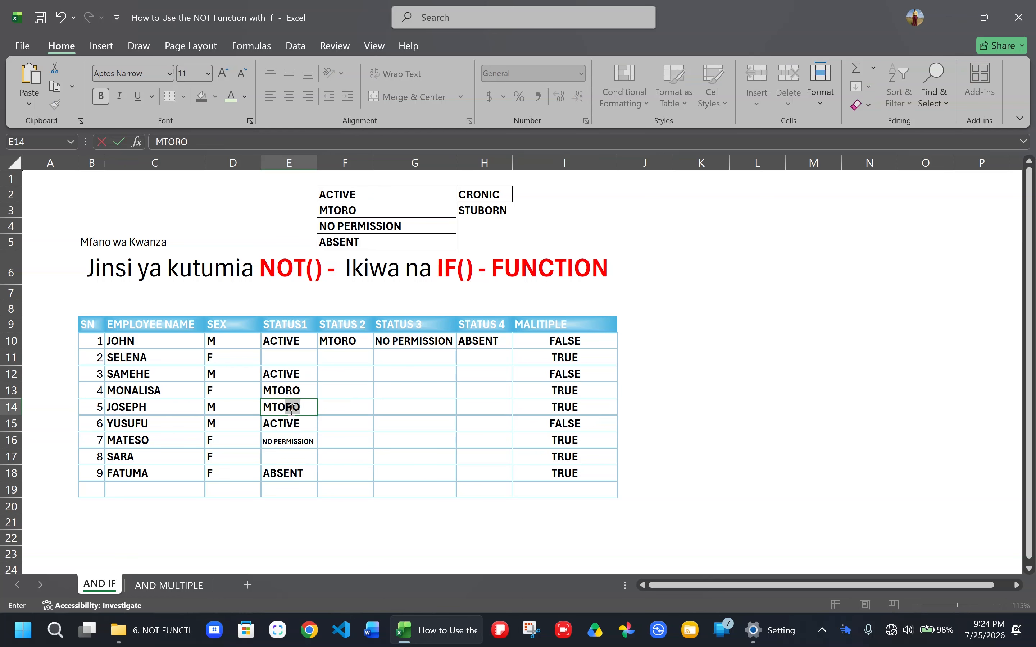
key(Return)
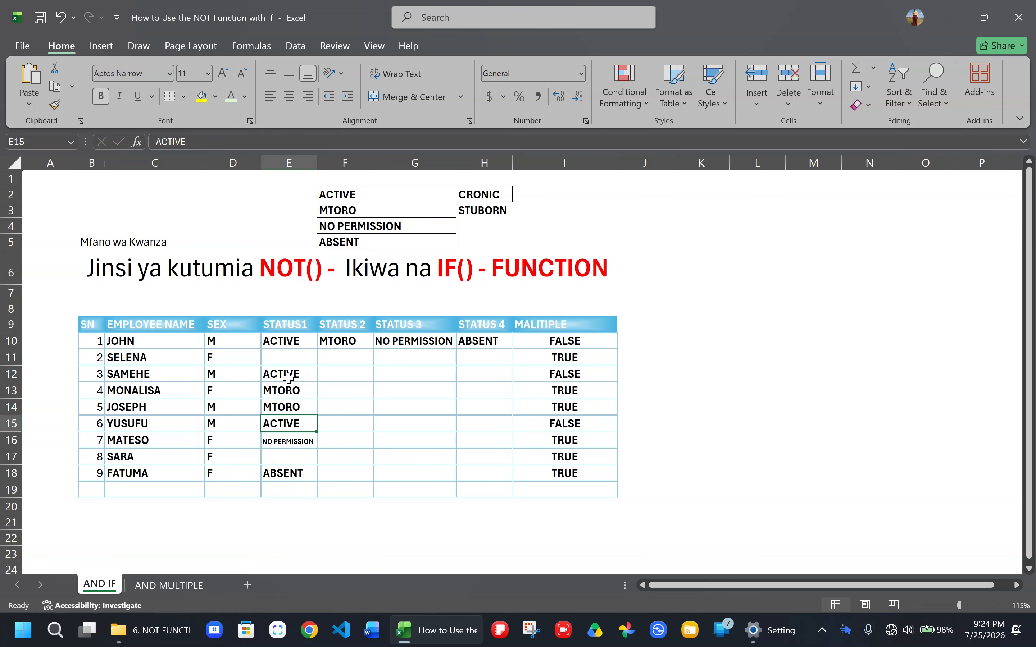
click(295, 406)
key(Delete)
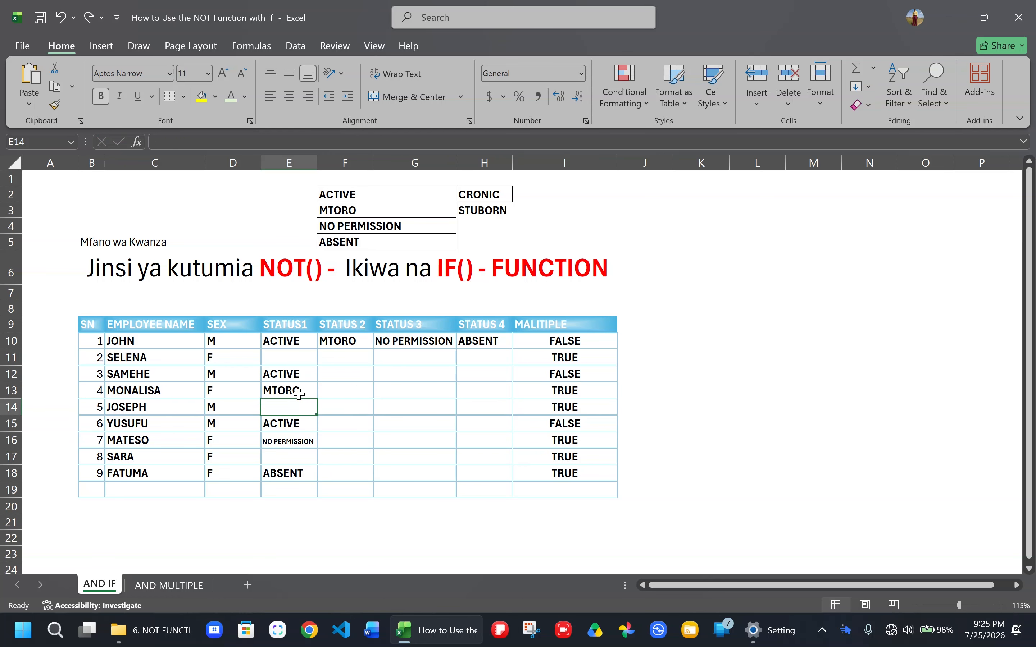
Fill the remaining empty STATUS1 cells E11, E14 and E17 with ACTIVE.
double_click(300, 362)
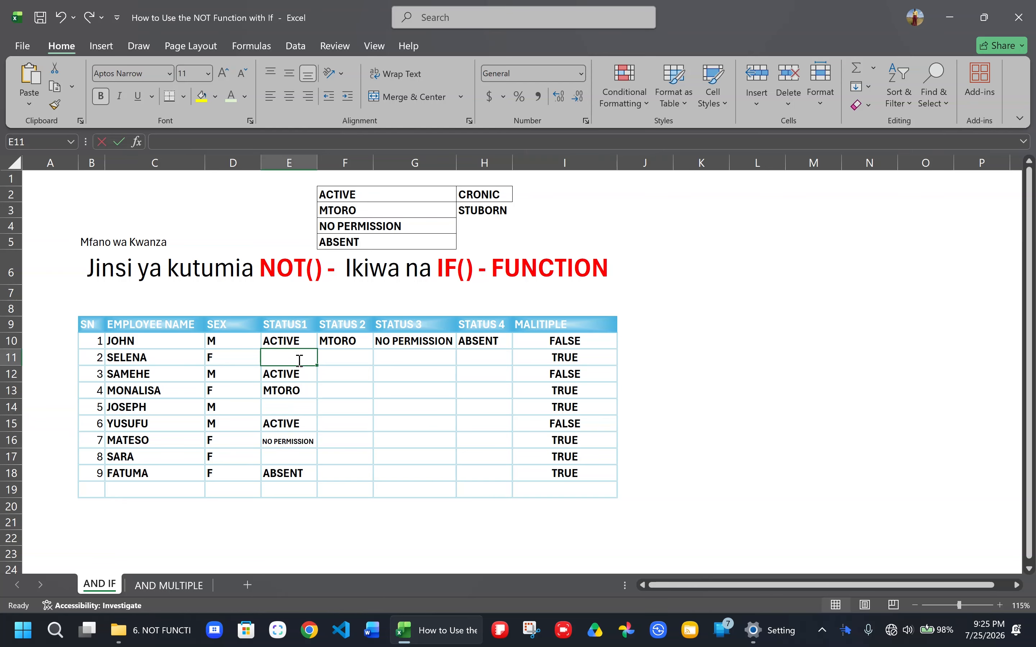
text(ac)
key(Return)
key(Return)
key(Return)
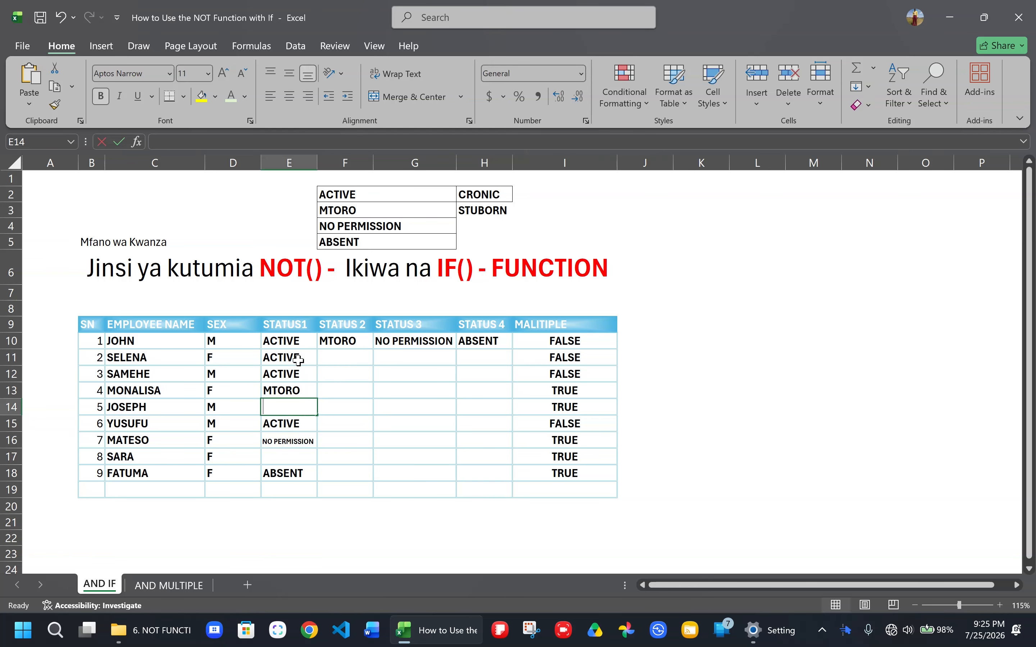
text(ac)
key(Return)
key(Return)
key(Return)
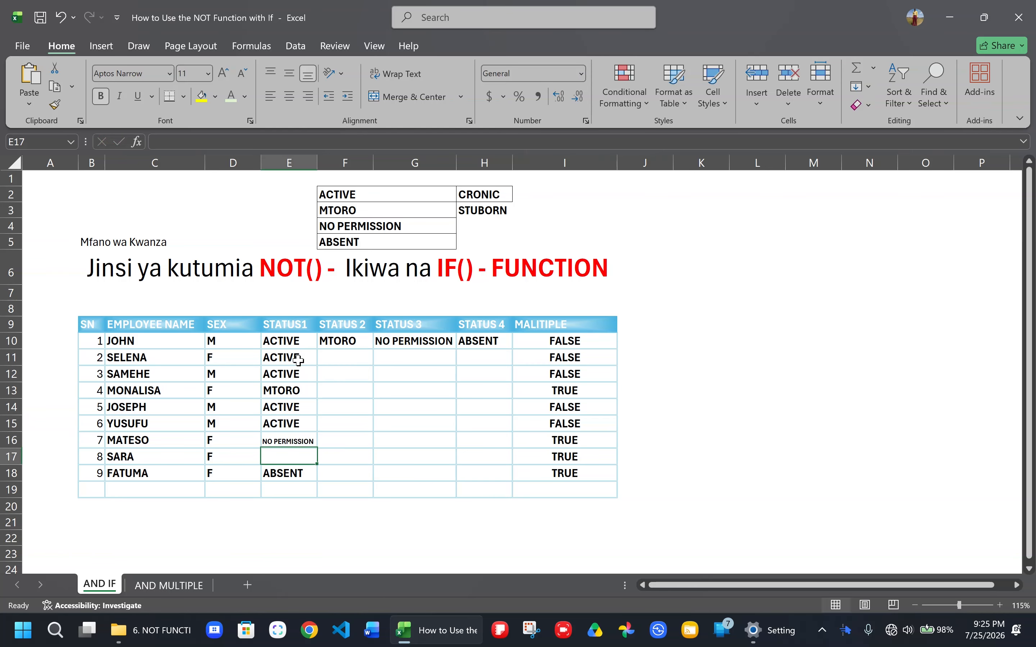
text(active)
key(Return)
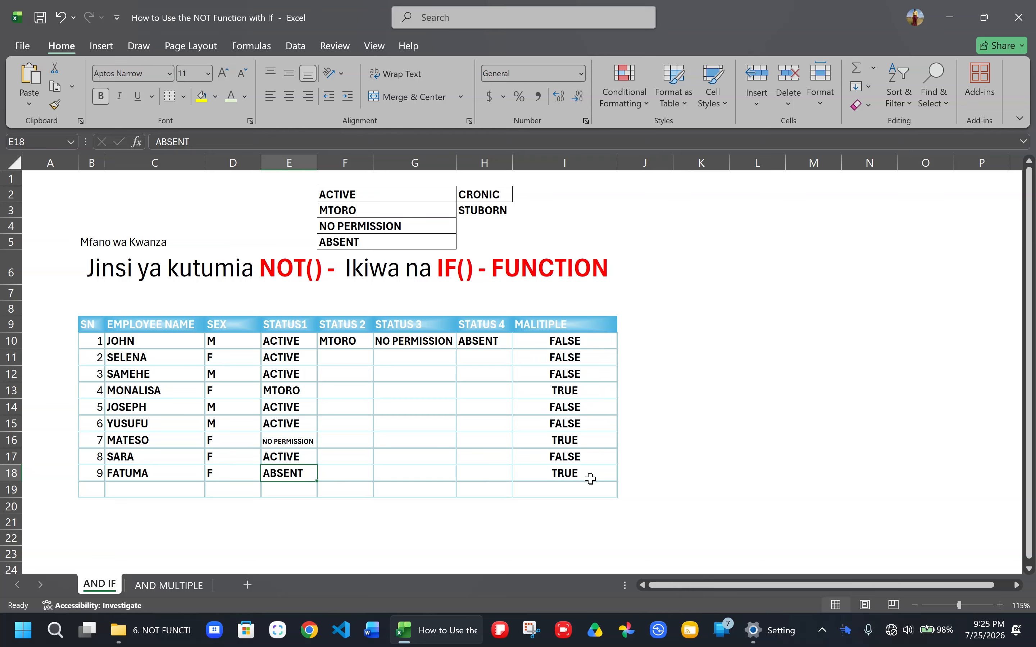
Wrap the NOT formula in I10 in an IF function as its logical test.
click(566, 340)
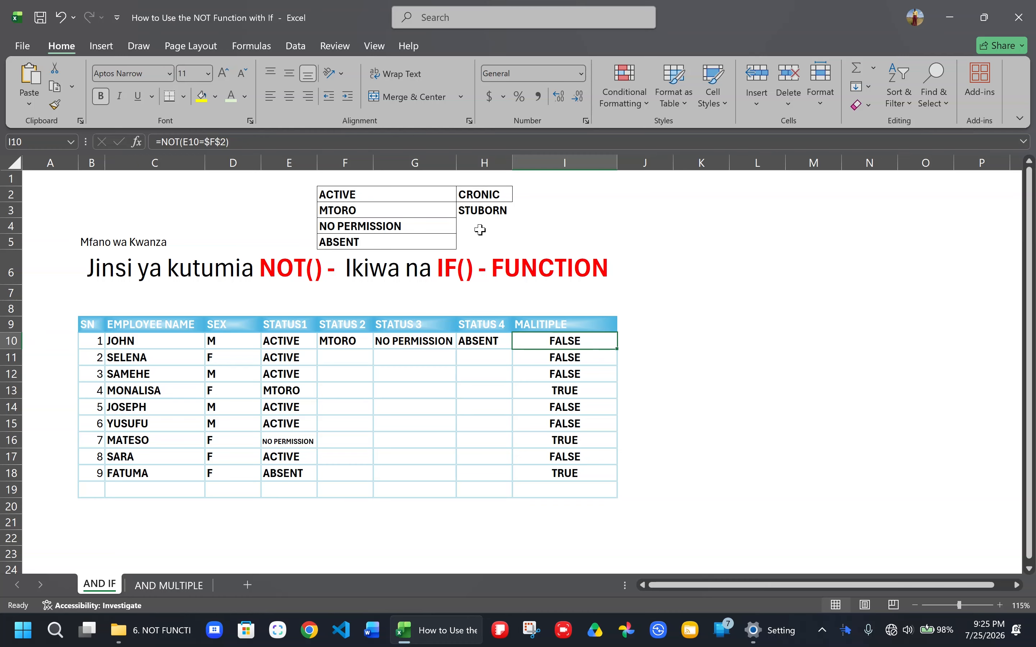
double_click(564, 340)
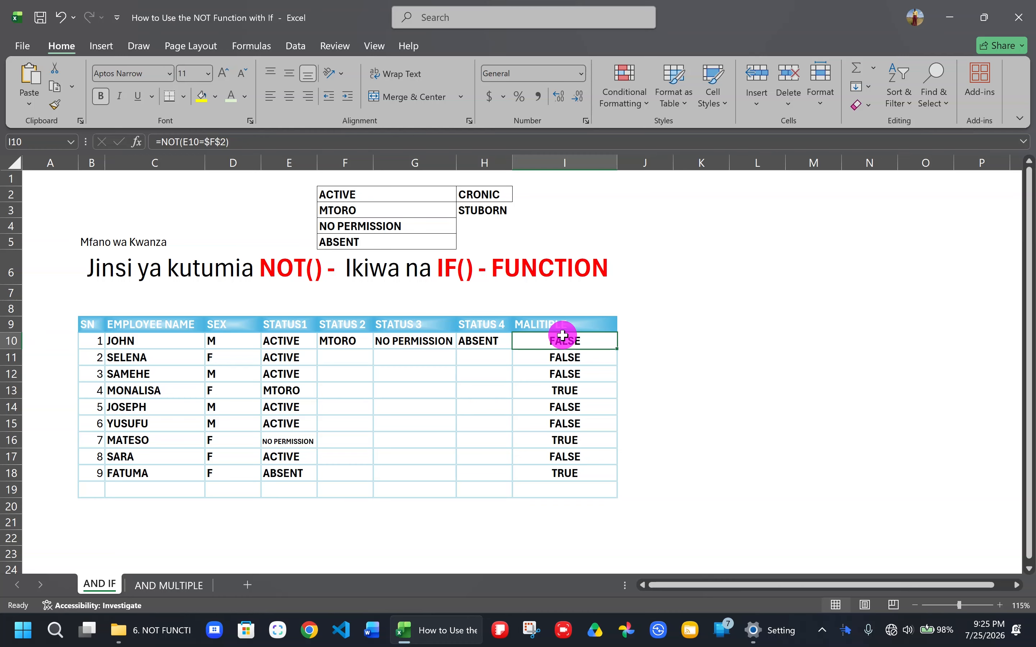
click(523, 340)
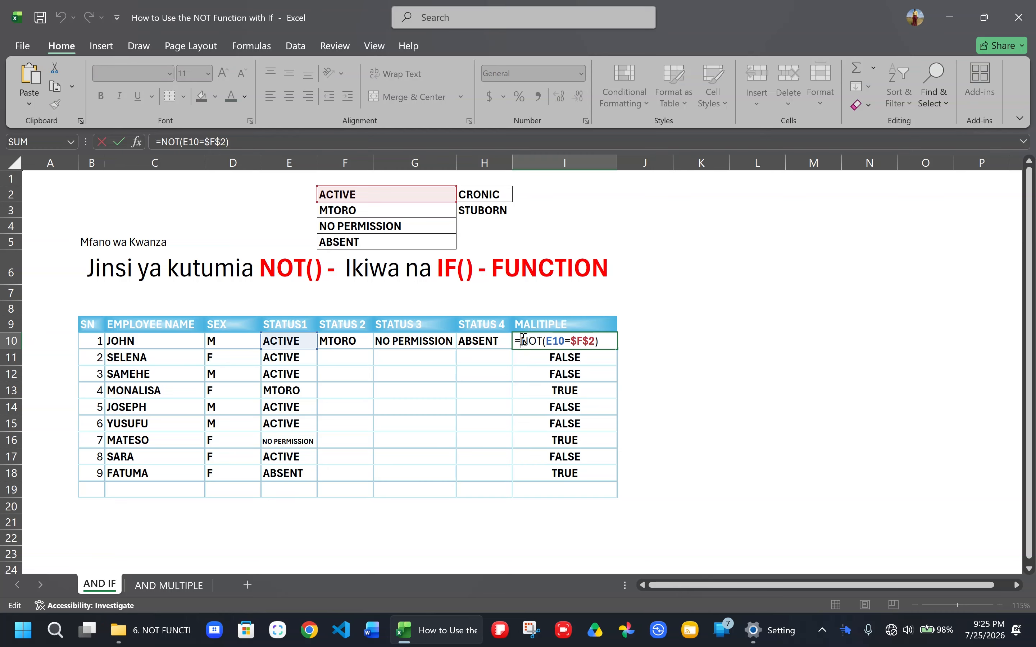
text(IF)
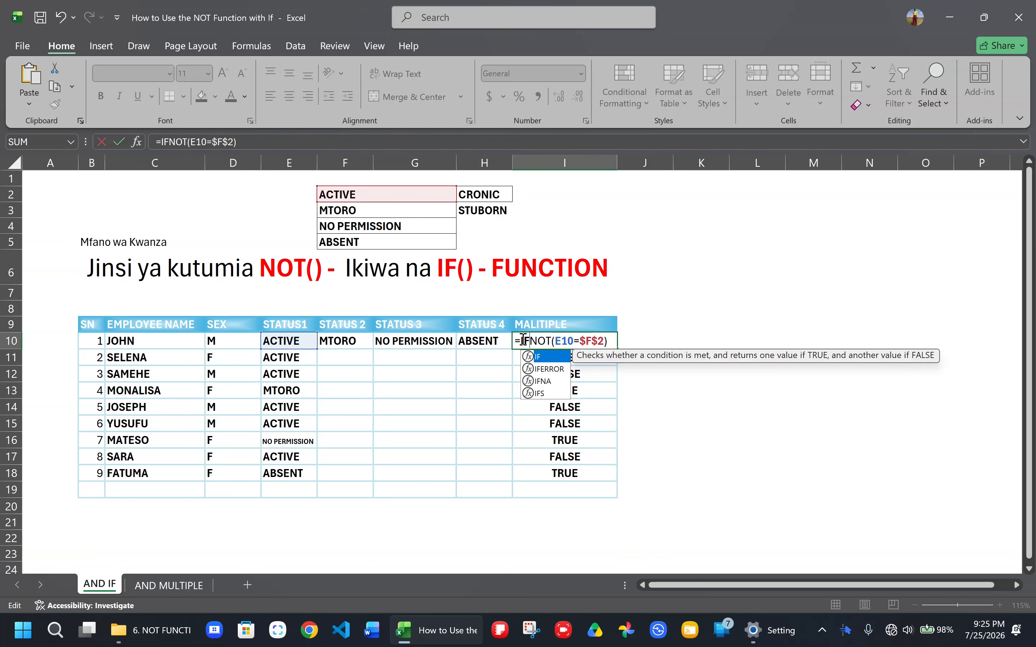
text(()
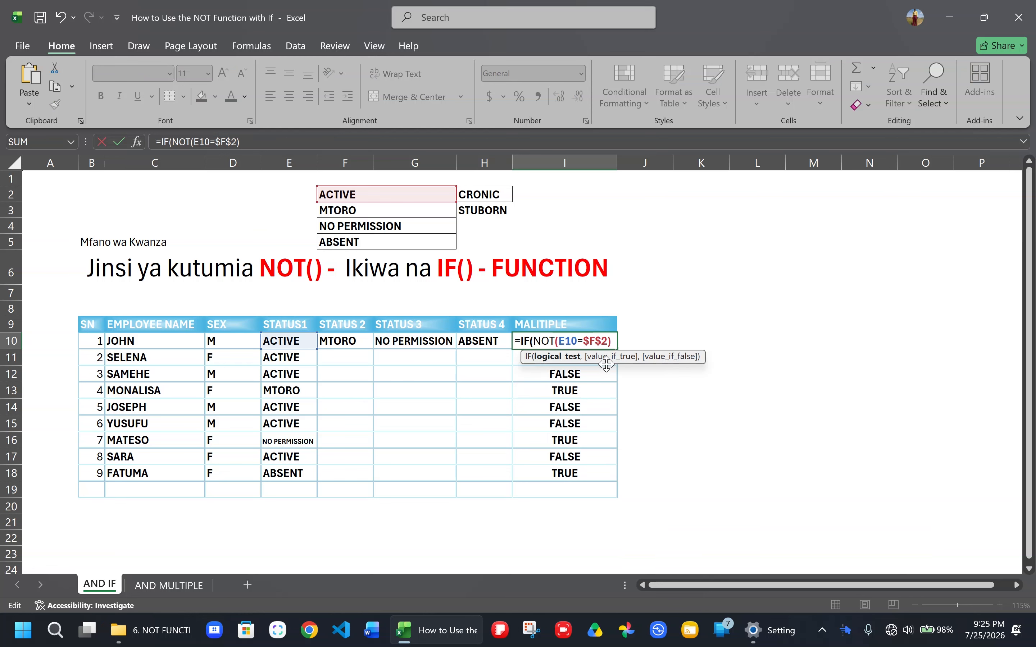
click(613, 342)
text(,)
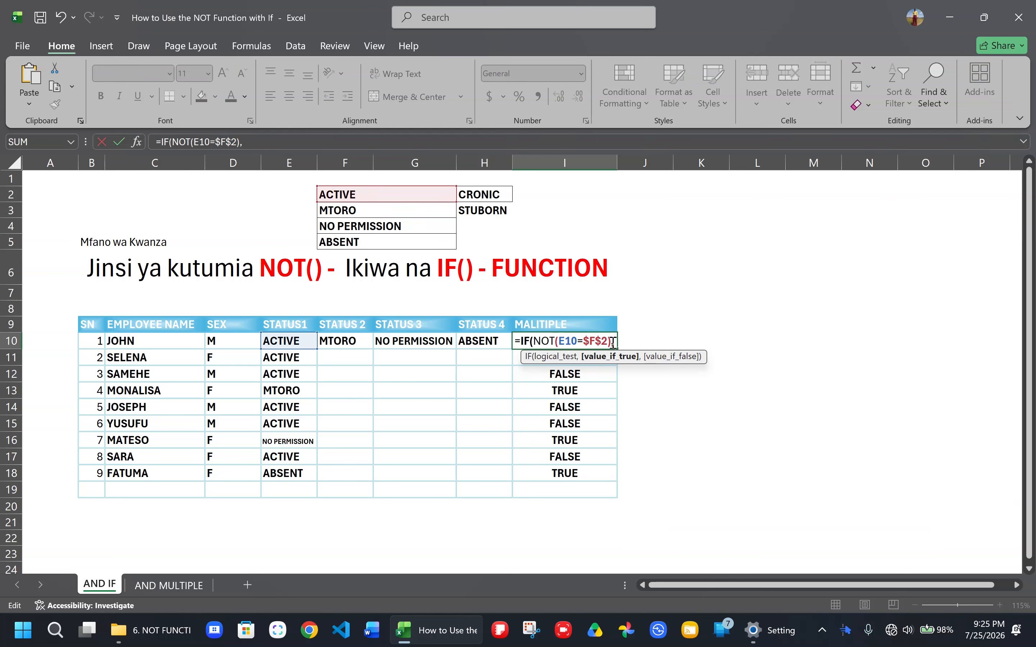
Make the IF in I10 return $H$2 when true and empty text when false, and fill it down through I18.
click(495, 196)
key(F4)
text(,)
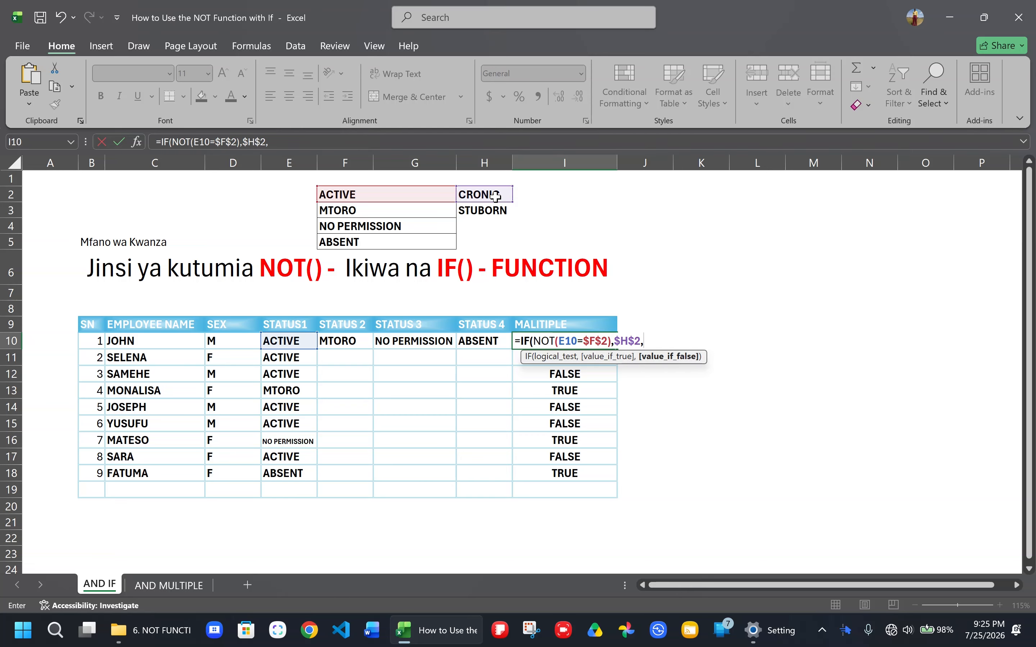
text(""))
key(ctrl+Return)
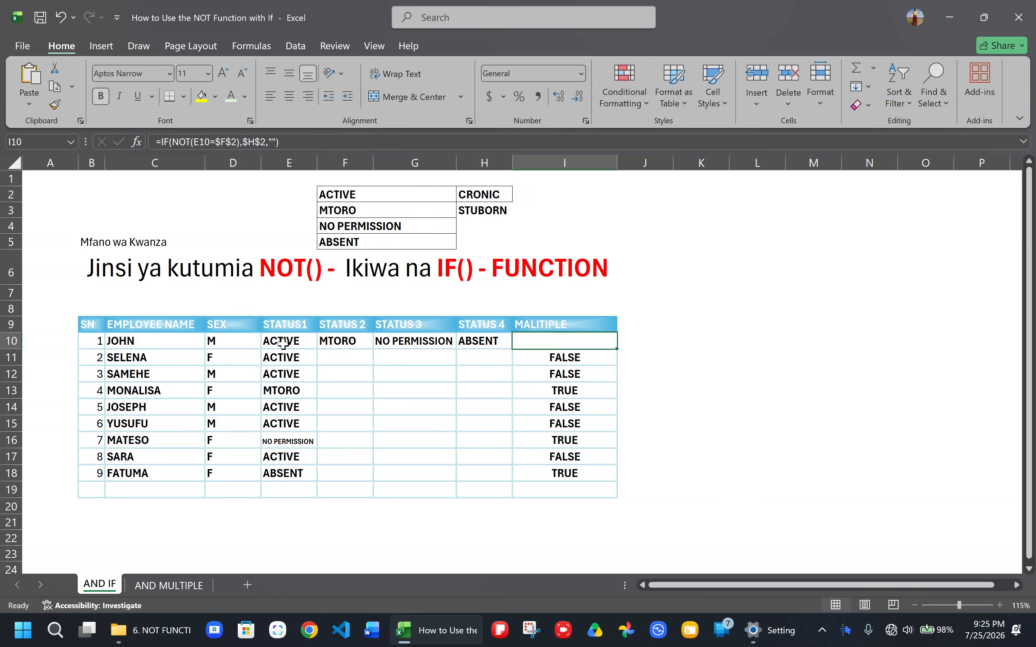
double_click(616, 350)
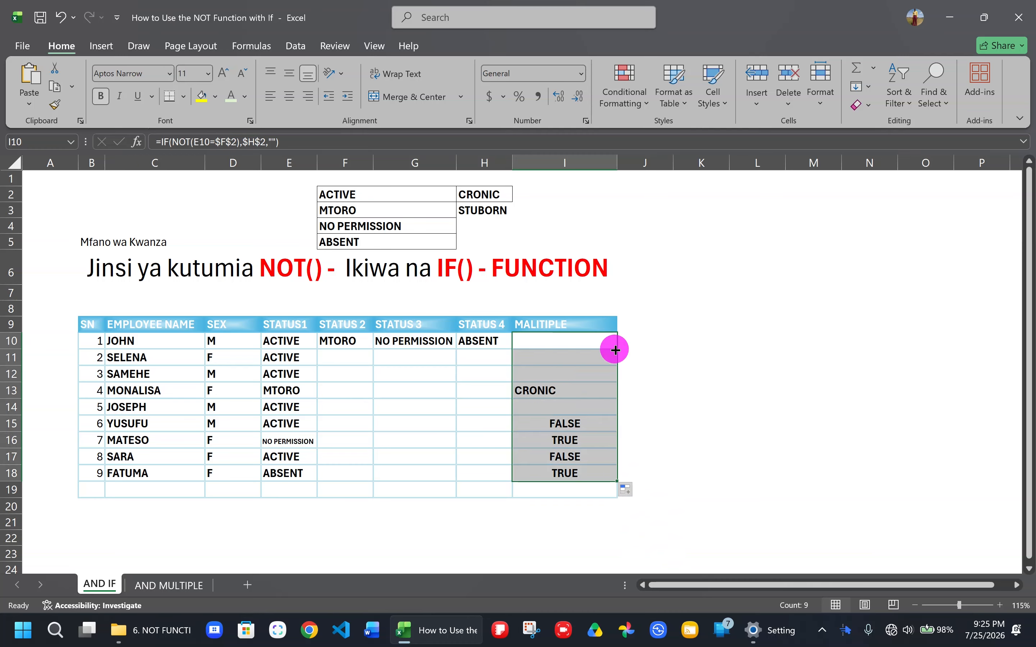
click(592, 446)
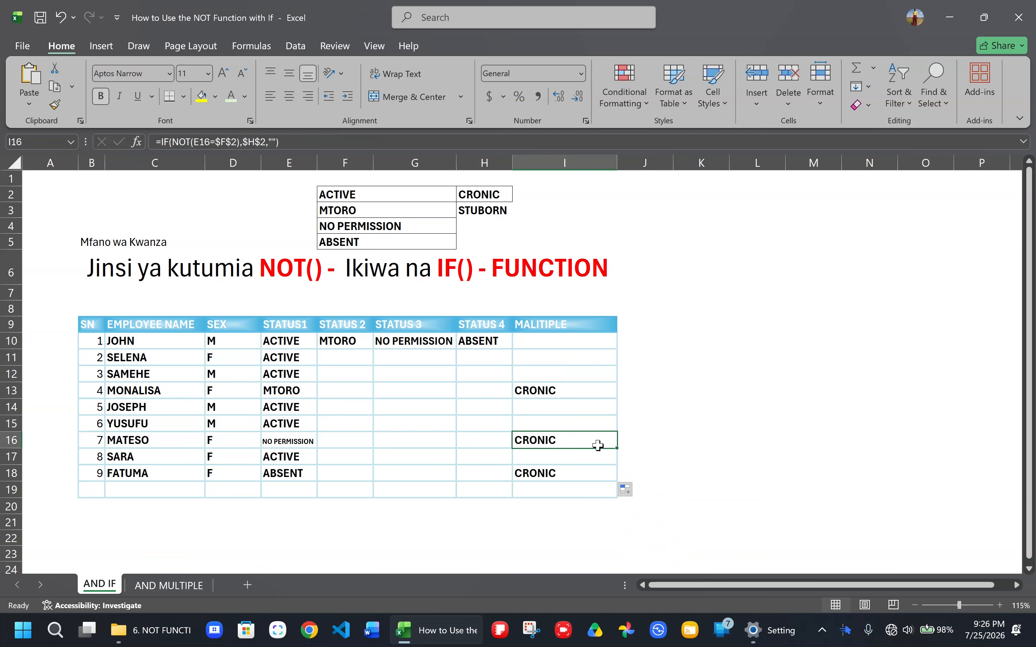
click(563, 391)
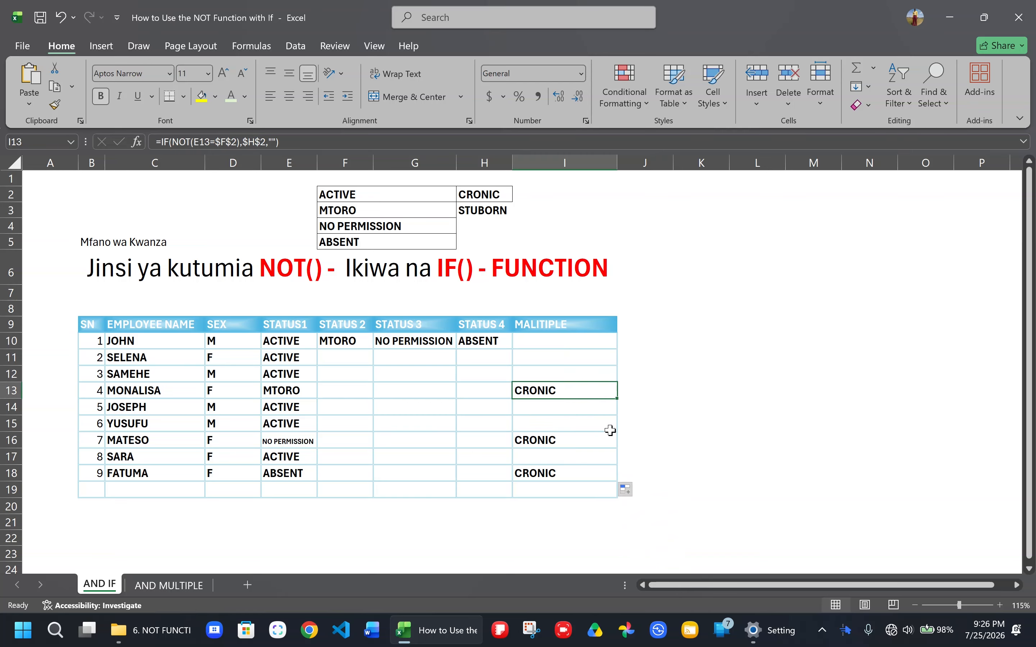
click(556, 441)
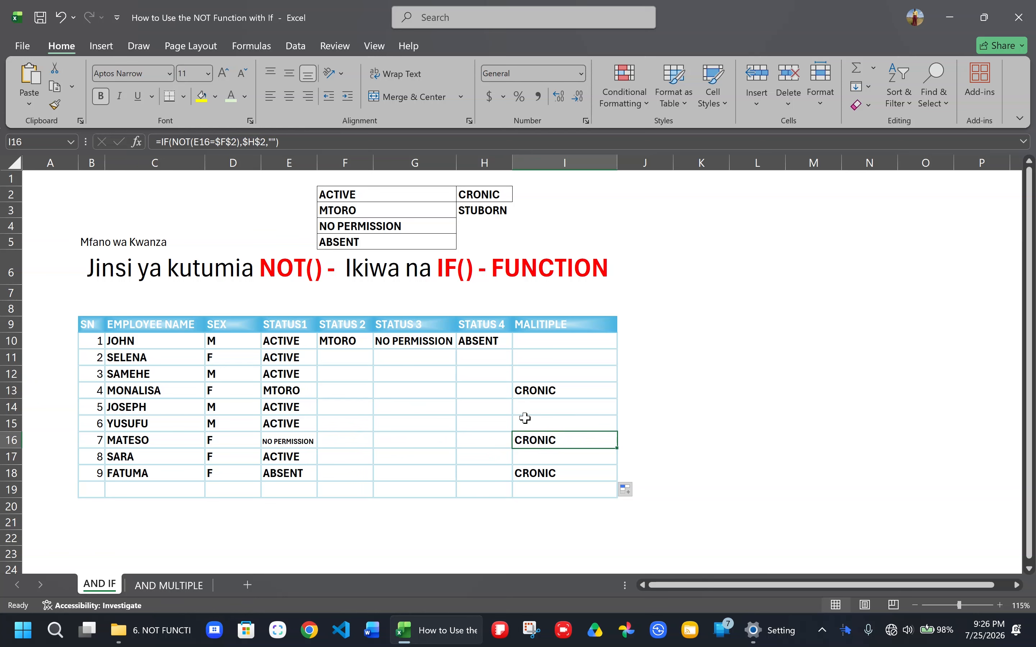
click(538, 476)
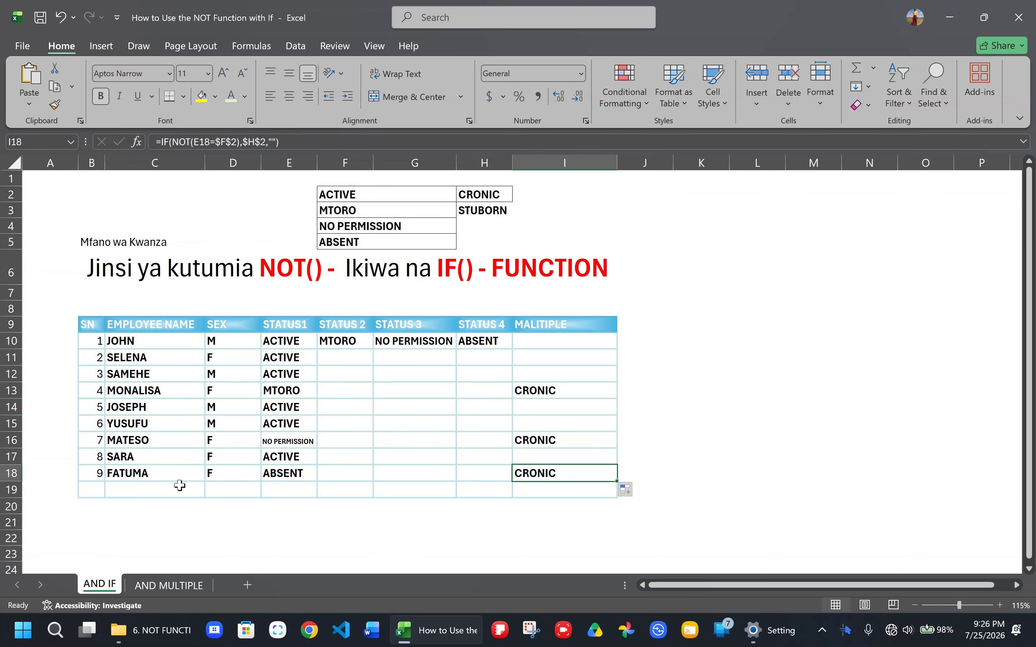
Open the AND MULTIPLE worksheet.
click(168, 584)
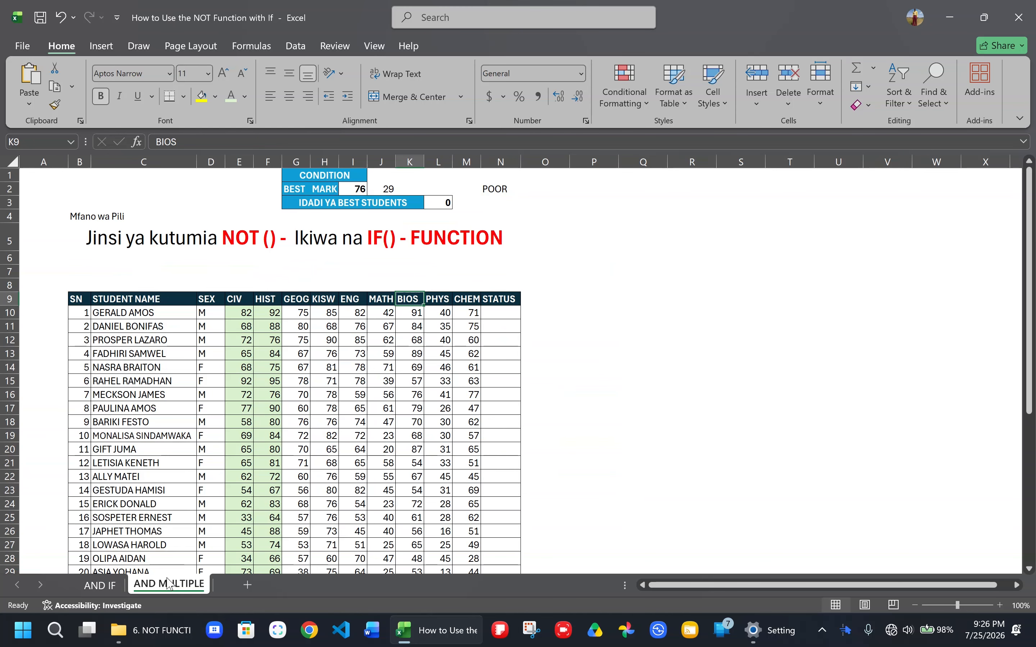
Enter =NOT(E10>$J$2) in STATUS cell N10 to test the first student's CIV mark against the absolute threshold cell.
click(501, 313)
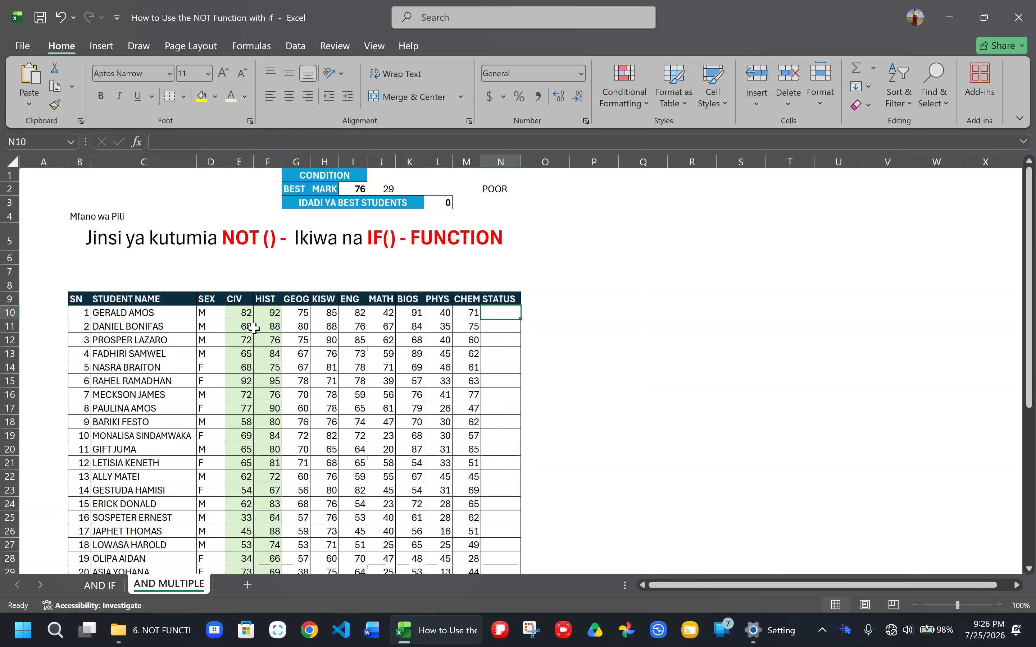
click(505, 316)
text(=NOT()
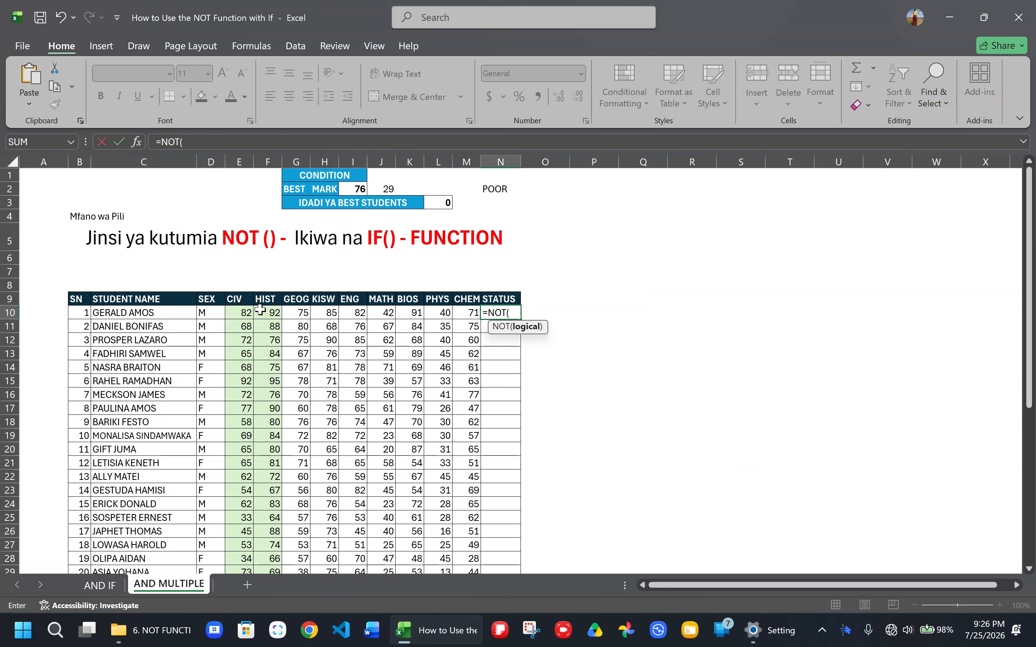
click(239, 313)
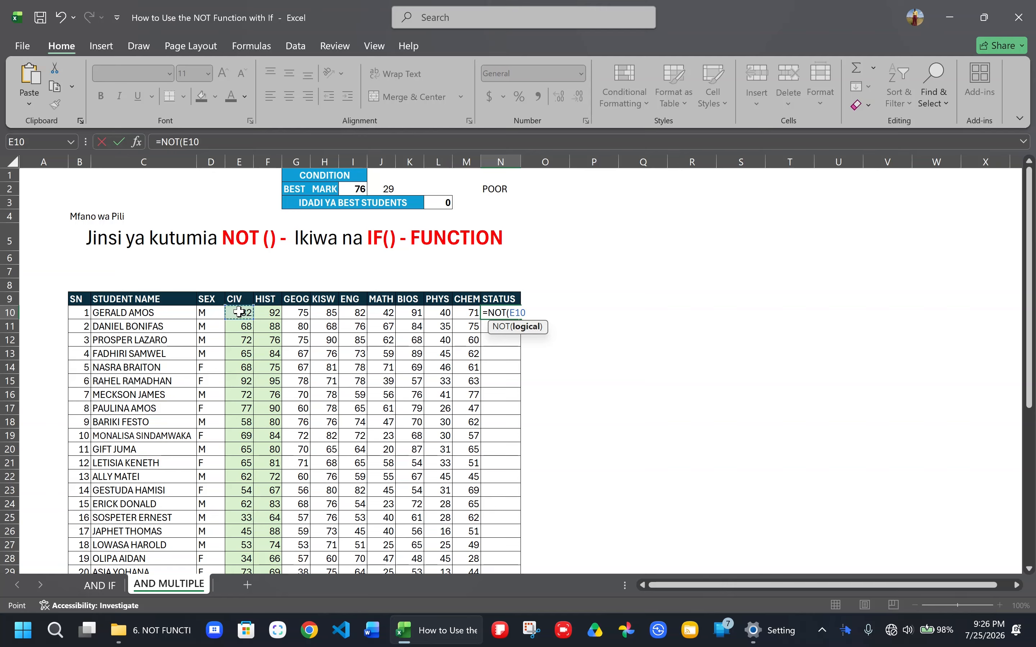
text(>)
click(380, 190)
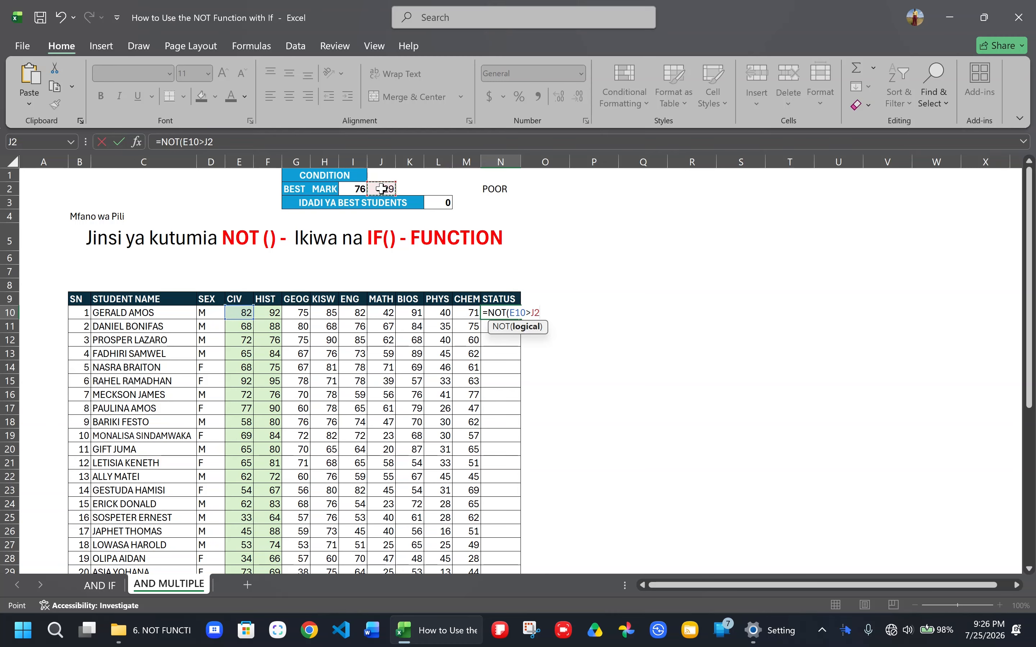
text())
key(BackSpace)
key(F4)
key(ctrl+Return)
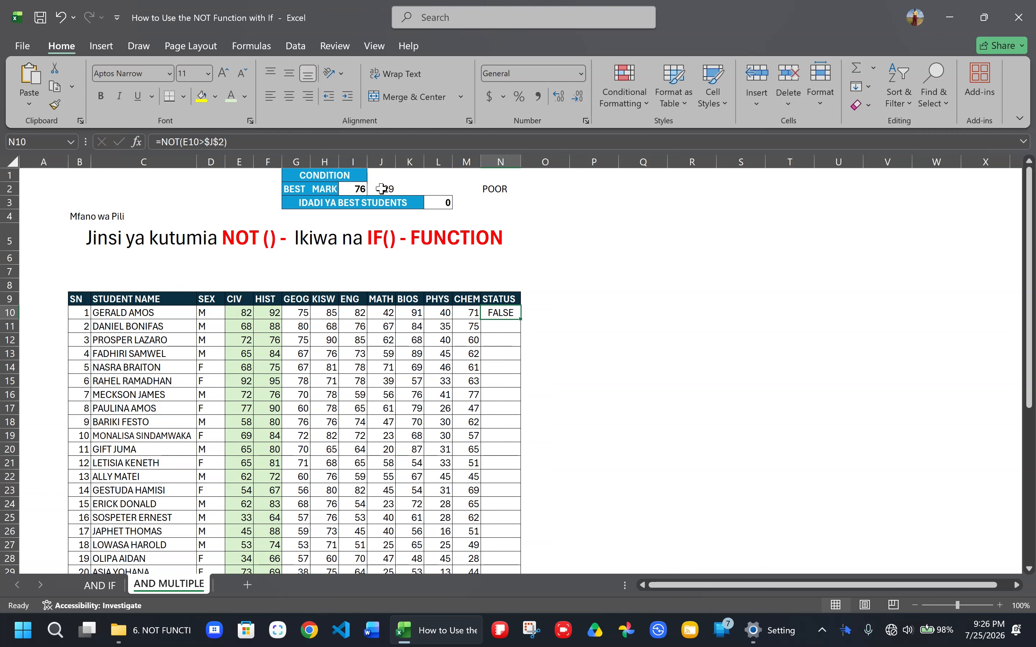
Fill the NOT formula from N10 down the STATUS column through N46 and look over the filled rows.
double_click(521, 319)
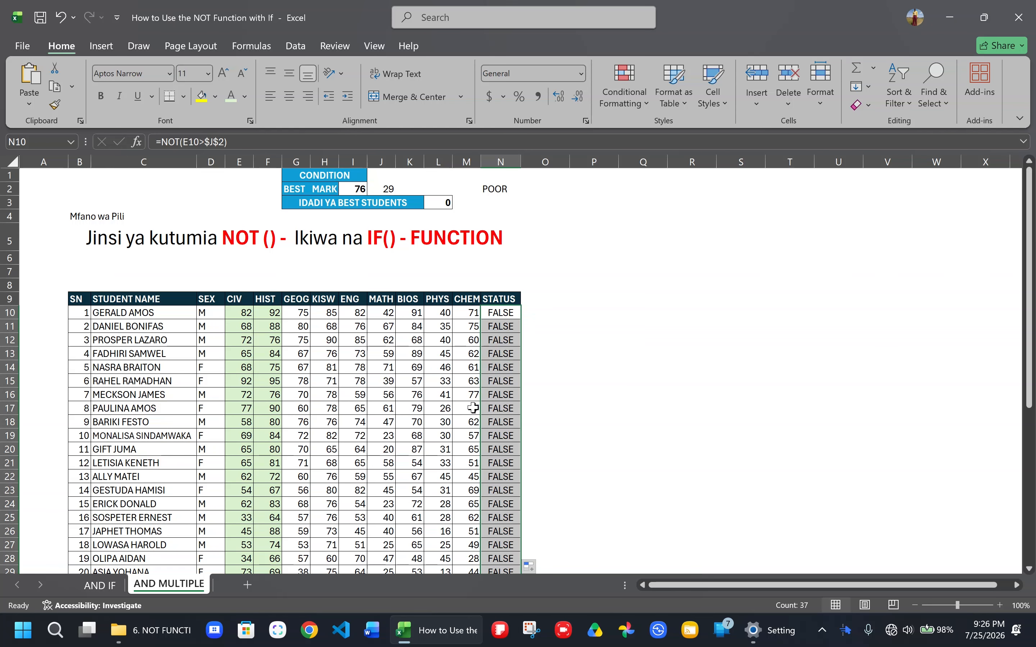
scroll(472, 409, down, 13)
scroll(466, 416, up, 4)
scroll(463, 420, up, 8)
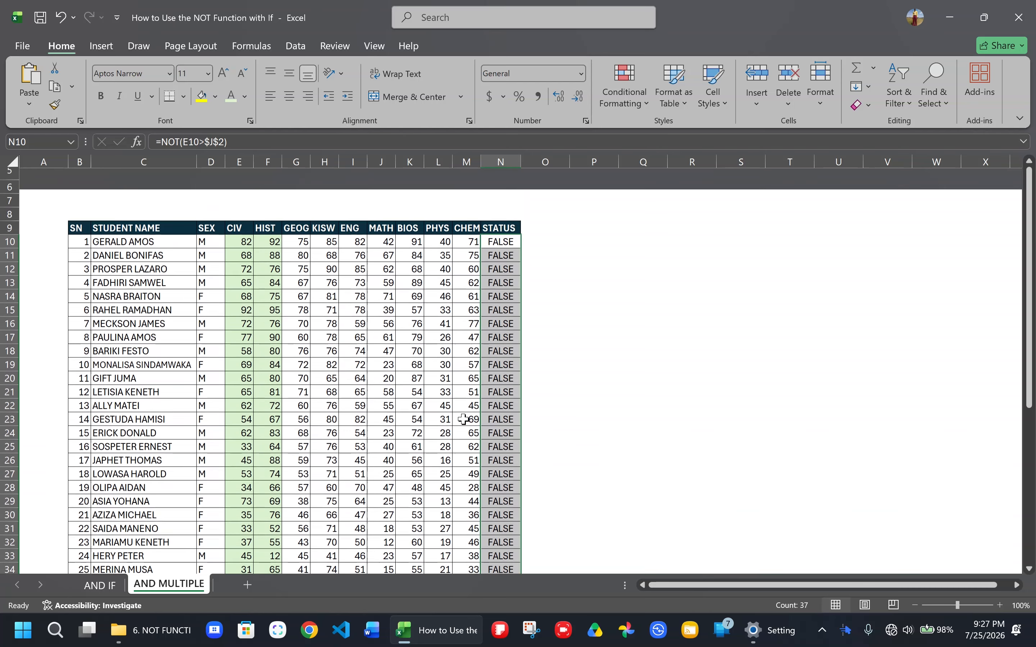
scroll(464, 420, up, 2)
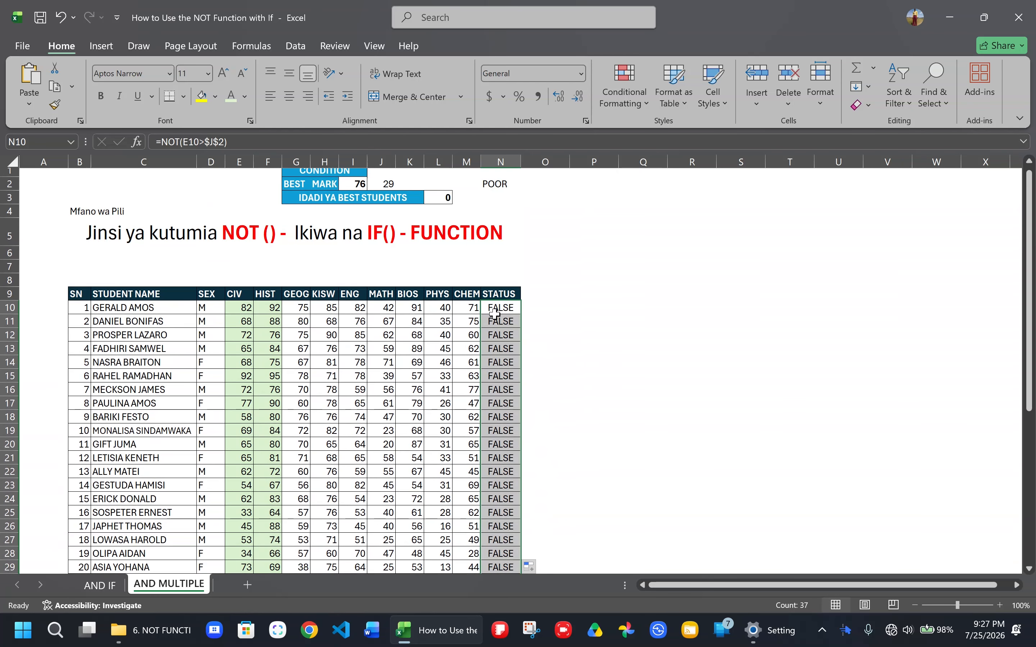
Wrap the NOT formula in N10 in an IF function as its logical test.
click(494, 308)
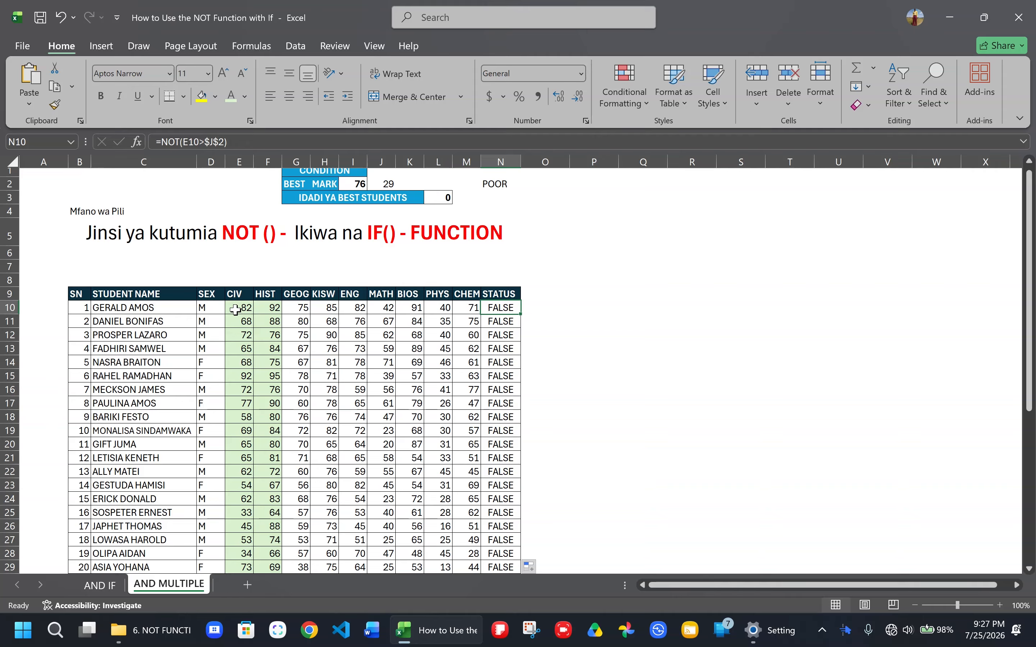
double_click(500, 308)
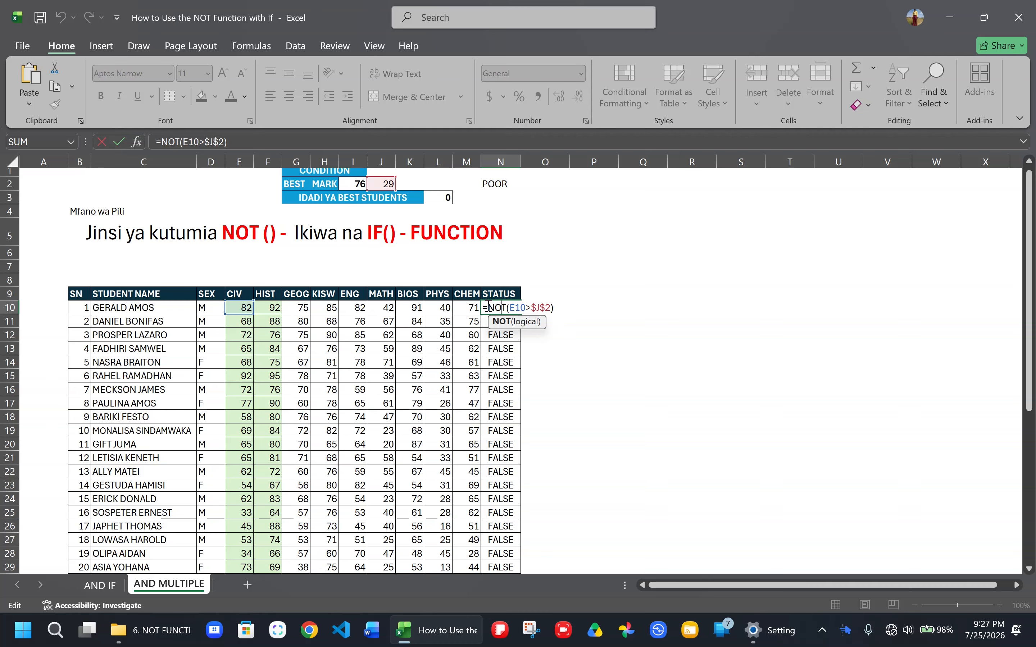
click(489, 307)
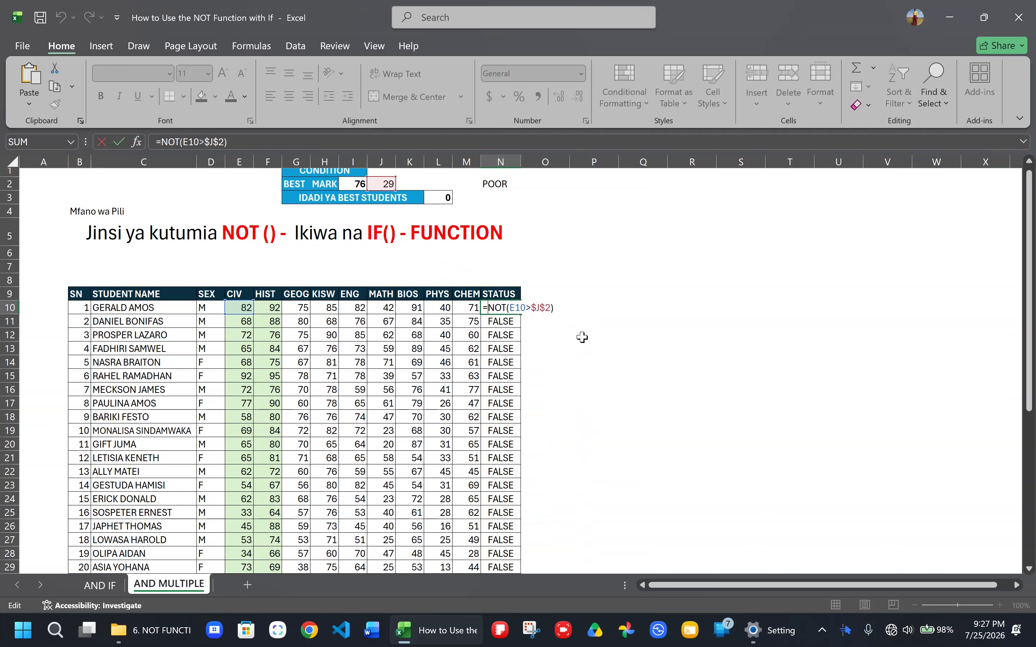
text(IF()
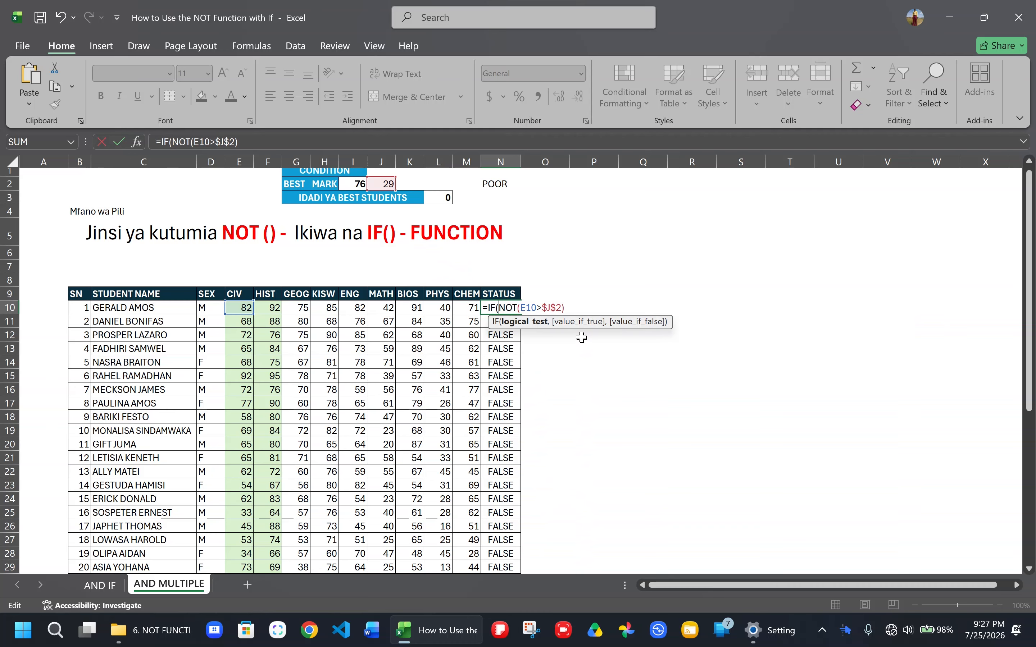
click(566, 309)
text(,)
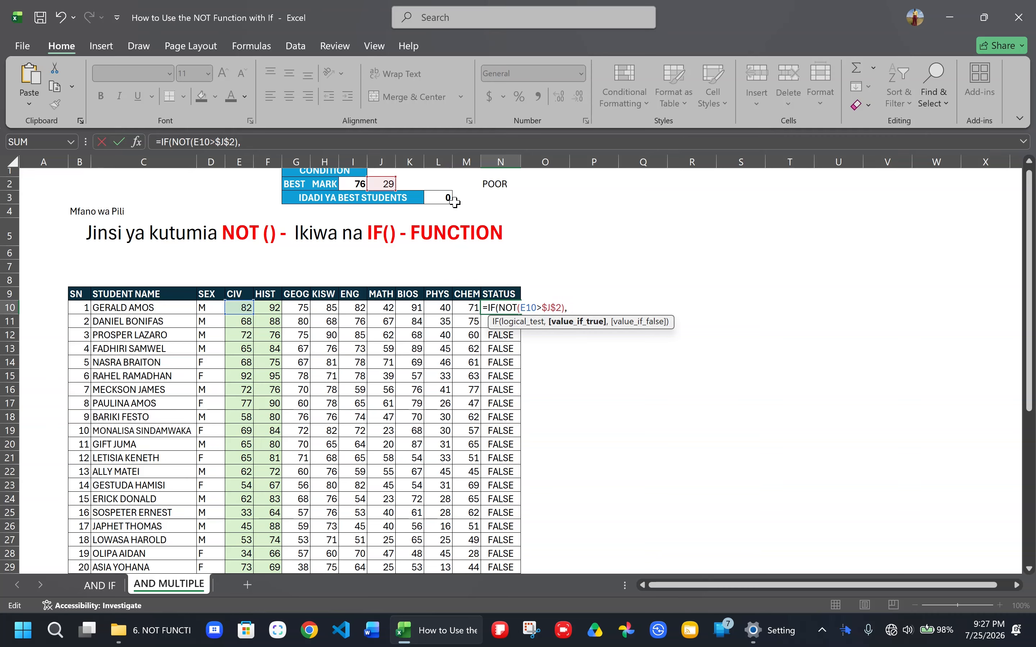
Make the IF in N10 return $N$2 when true and empty text when false, and fill it down through N46.
click(493, 184)
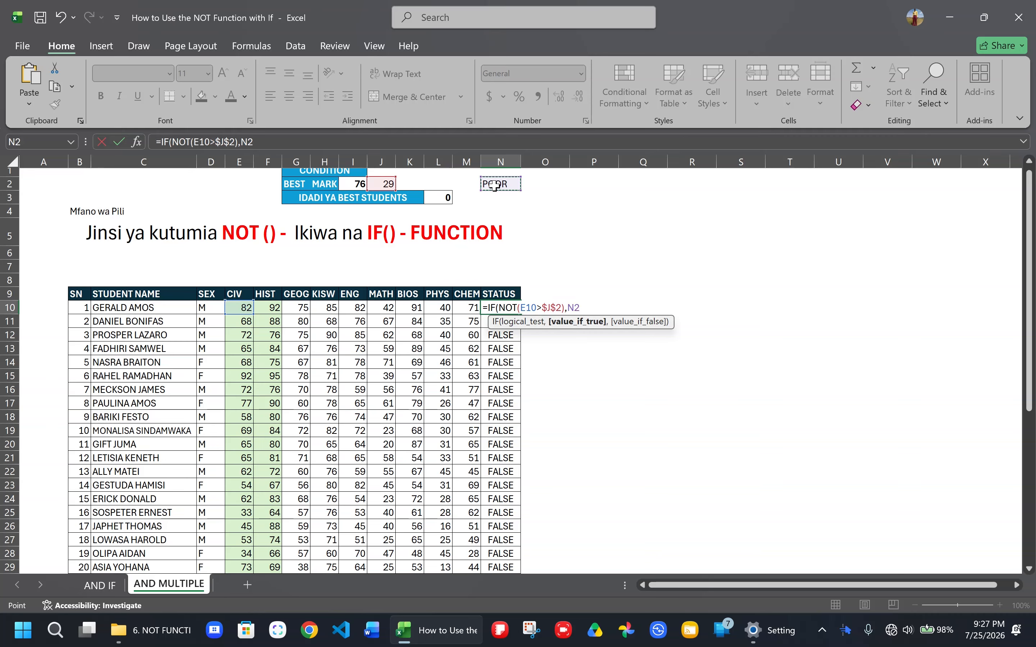
key(F4)
text(,)
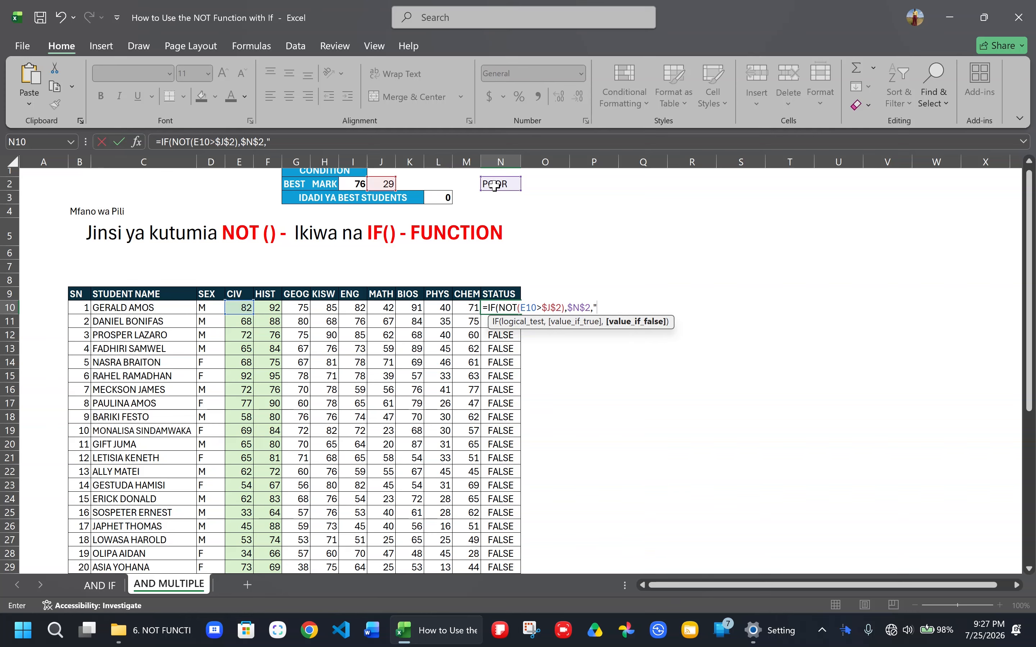
text(""))
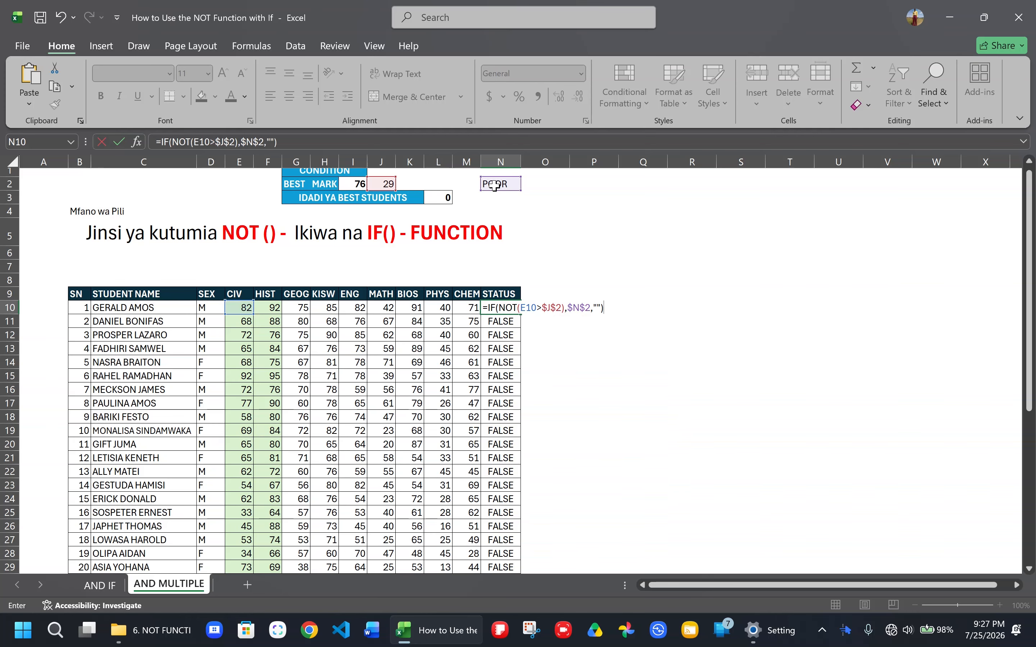
key(ctrl+Return)
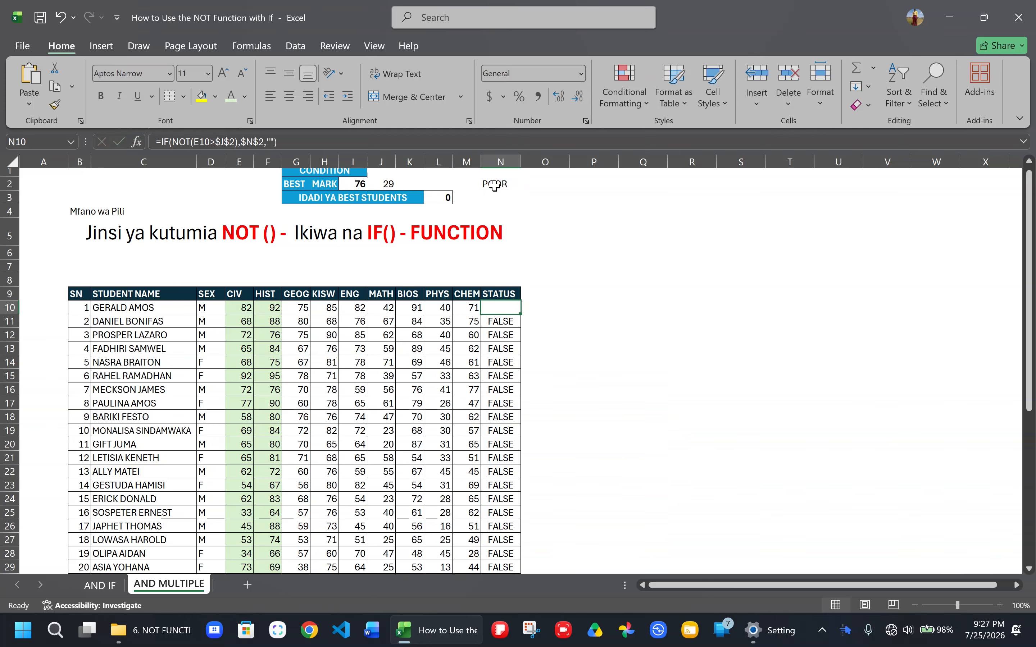
double_click(520, 315)
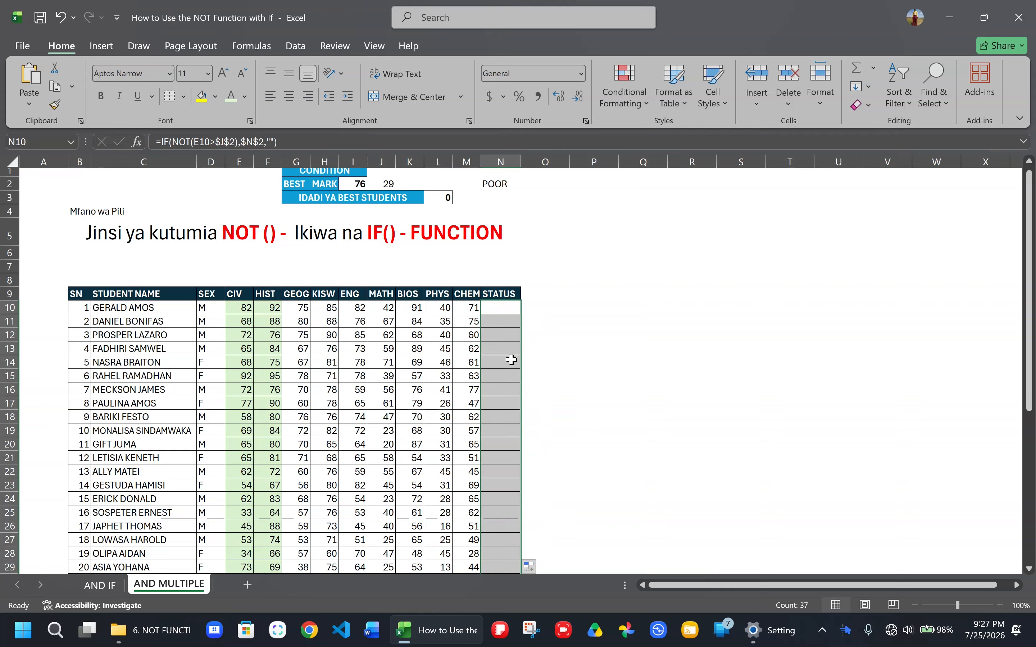
Review the STATUS results against the CIV marks for all students, checking the formulas in N38 and N10.
scroll(509, 362, down, 2)
scroll(509, 362, down, 7)
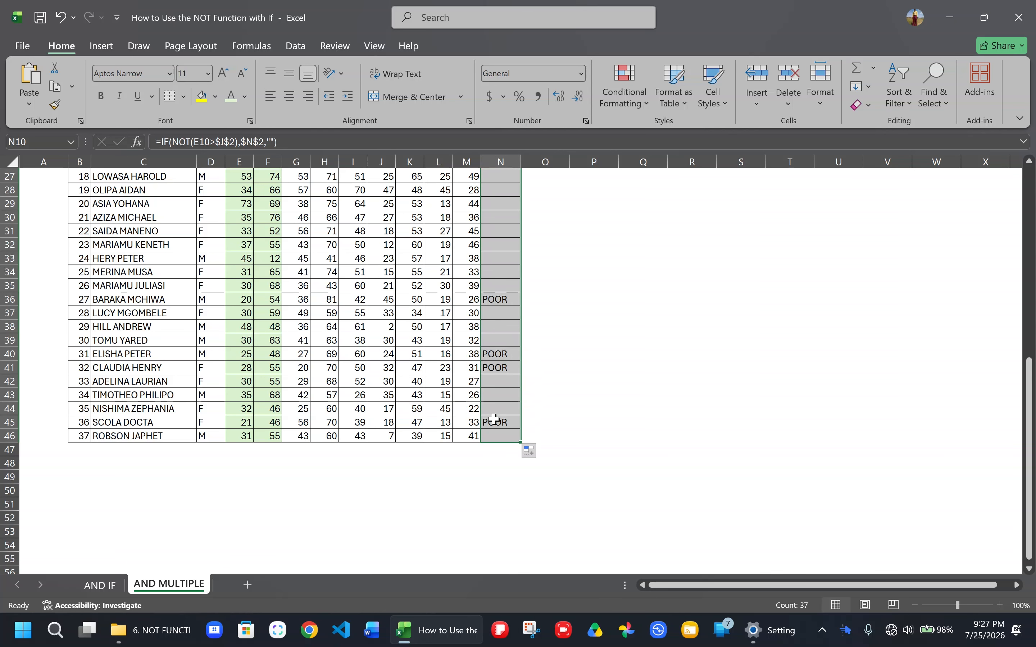
click(488, 326)
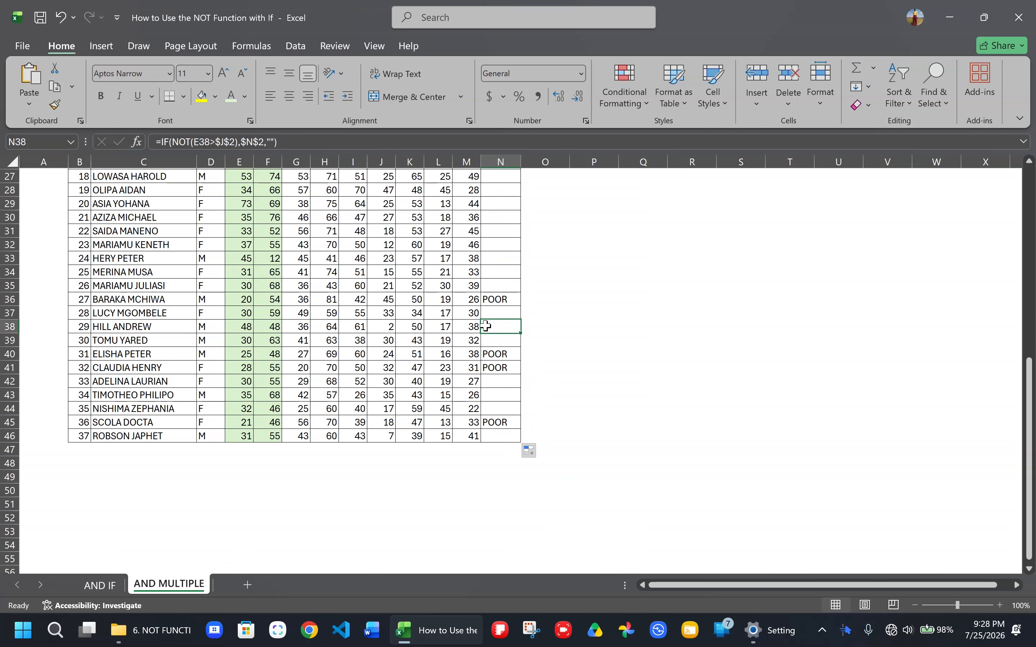
scroll(237, 268, up, 4)
scroll(236, 267, up, 5)
scroll(236, 268, down, 6)
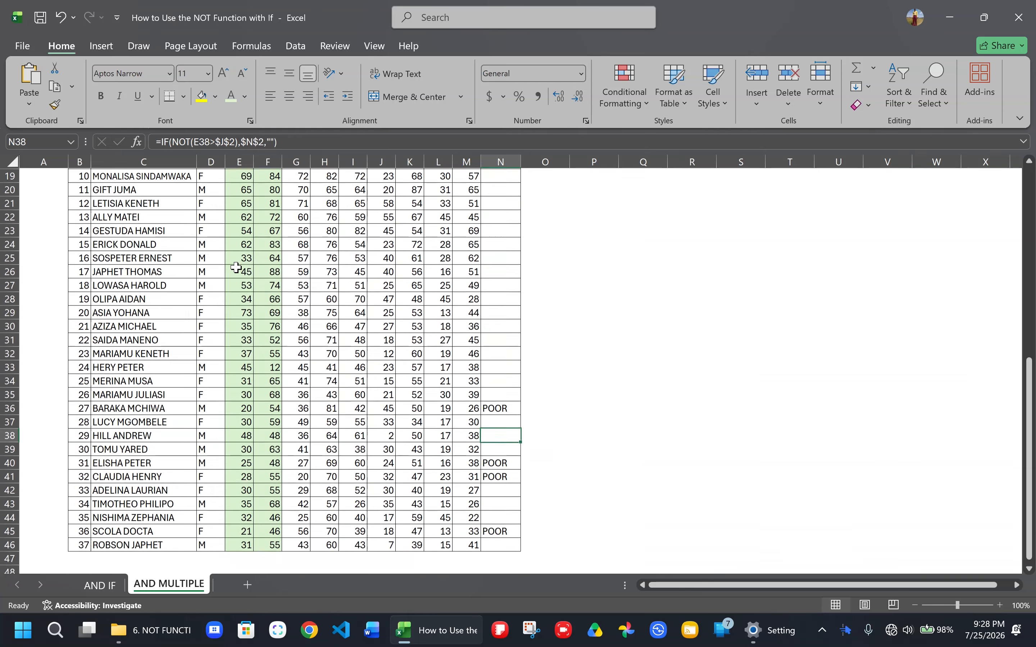
scroll(236, 267, down, 5)
scroll(237, 267, up, 6)
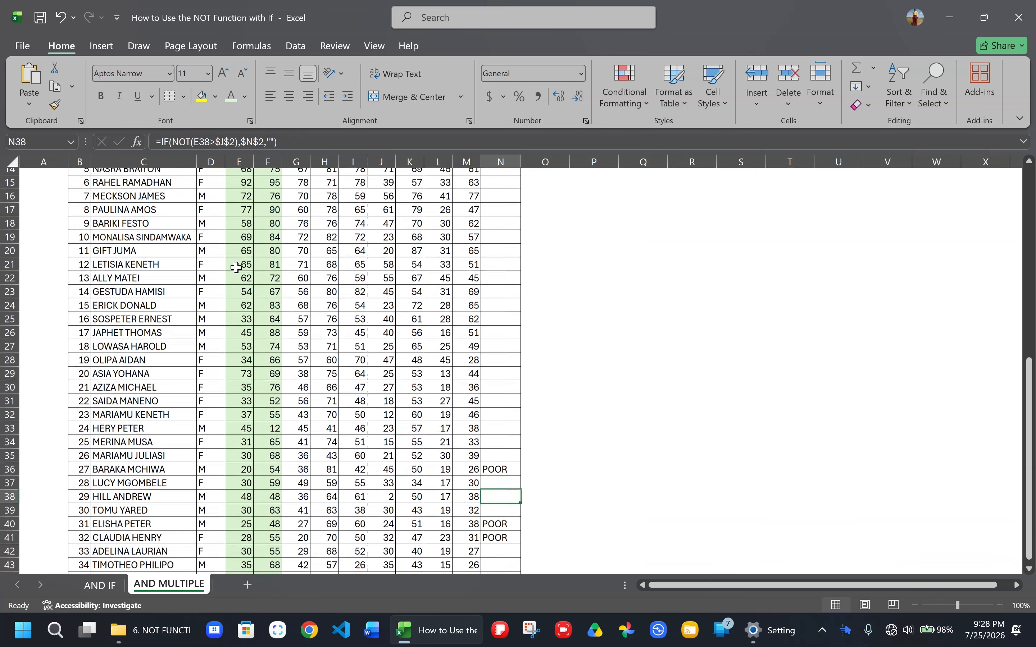
scroll(237, 267, down, 2)
scroll(236, 268, up, 5)
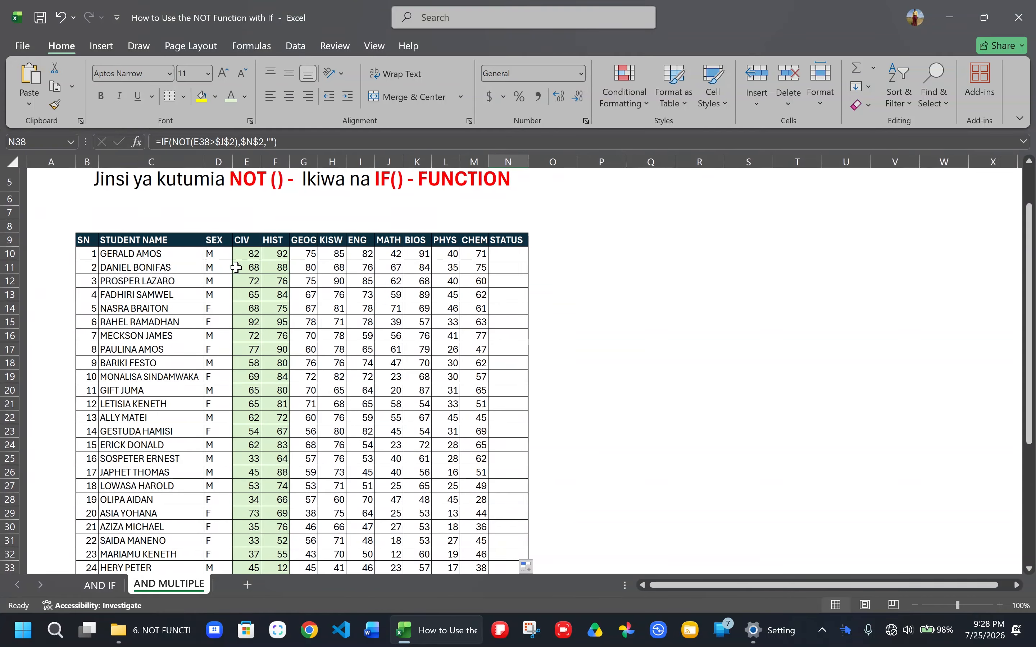
scroll(257, 266, right, 1)
click(507, 252)
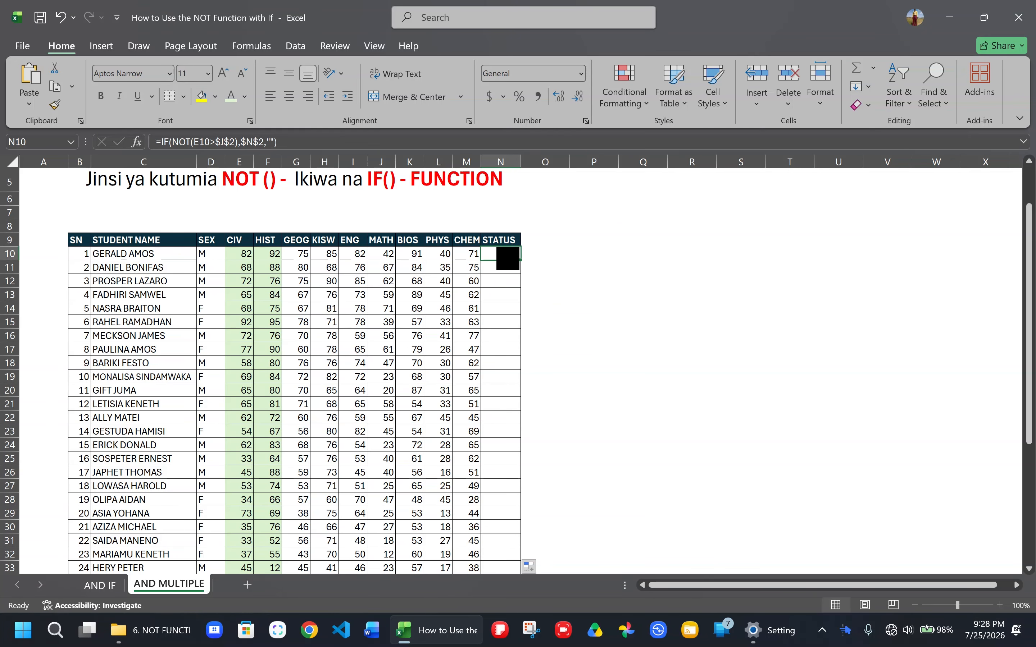